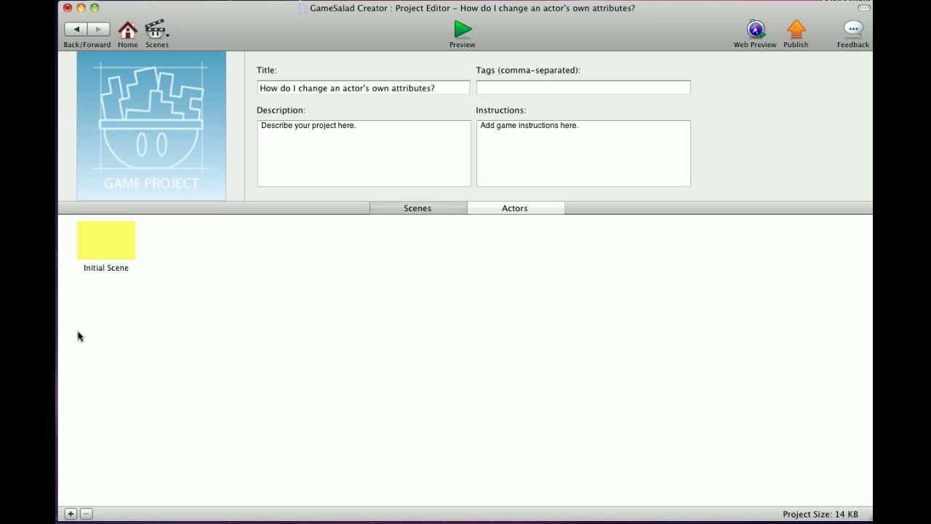
Step: Open the Initial Scene thumbnail in the Scene Editor to show the floor and Ball
{"action": "left_click", "coordinate": [99, 252]}
{"action": "double_click", "coordinate": [99, 252]}
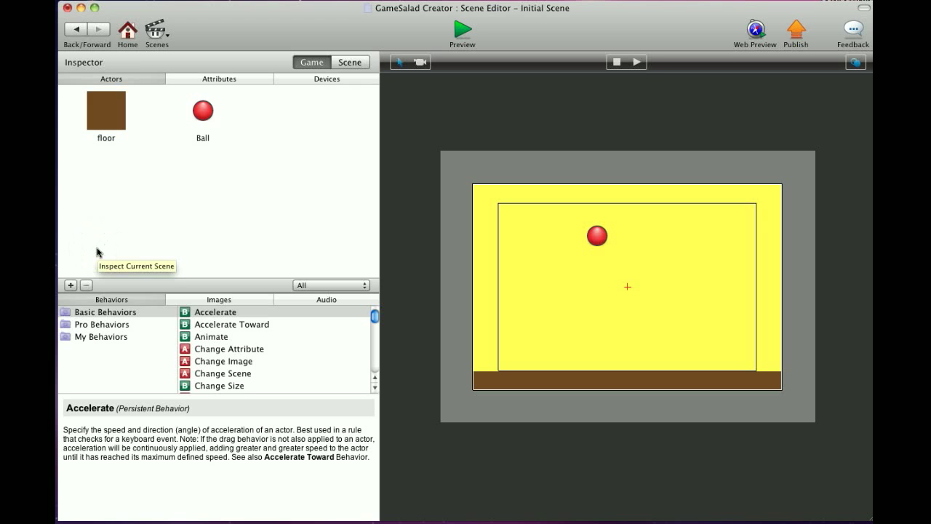
Step: Open the floor actor and expand Position to show X 0 and Y 0
{"action": "left_click", "coordinate": [98, 103]}
{"action": "double_click", "coordinate": [98, 103]}
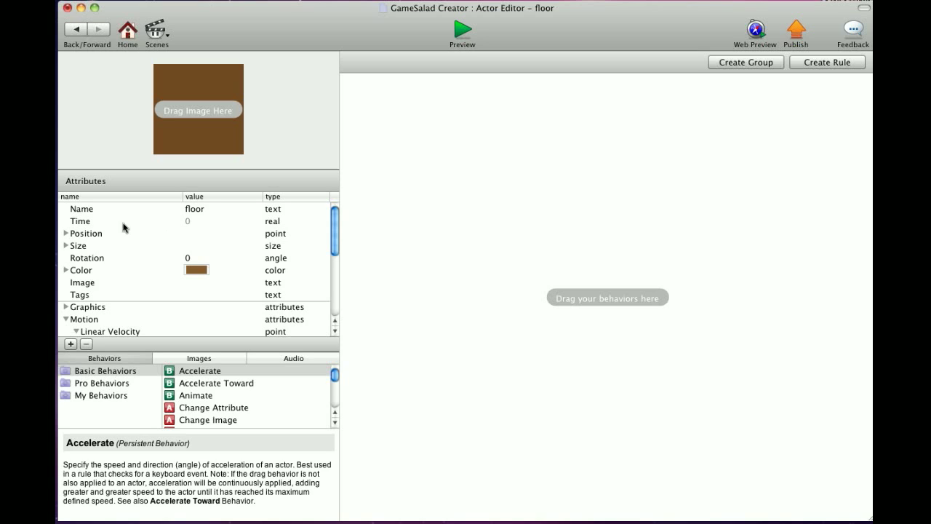
{"action": "left_click", "coordinate": [64, 234]}
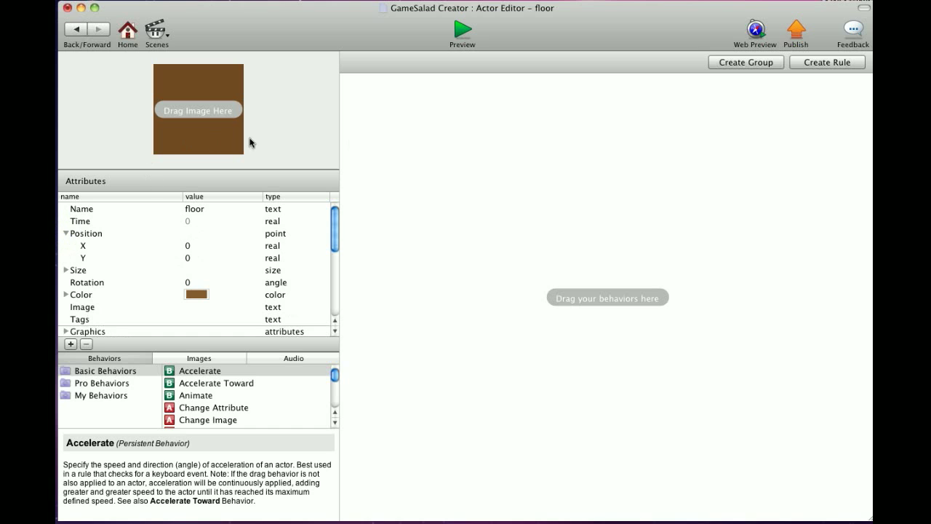
Step: Reopen the floor actor, collapse Position and expand Size to show Width 100, Height 100
{"action": "left_click", "coordinate": [76, 28]}
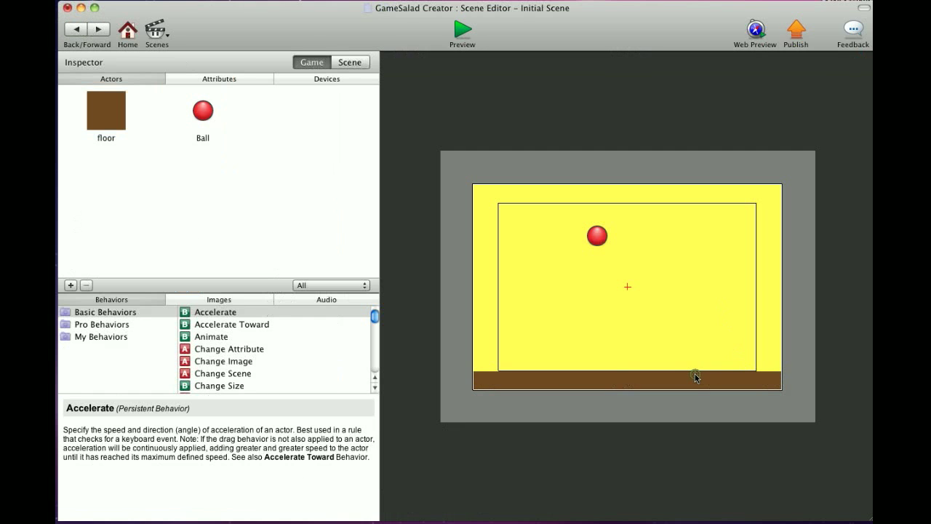
{"action": "double_click", "coordinate": [695, 373]}
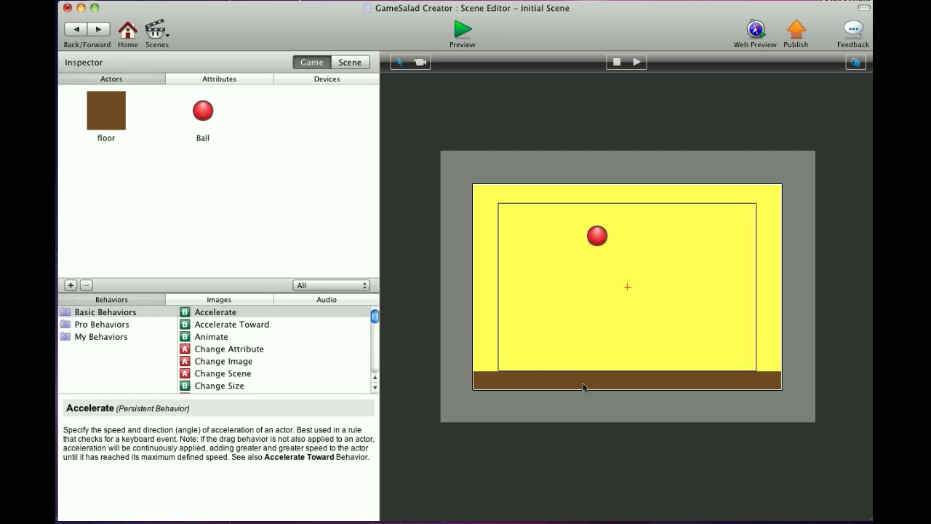
{"action": "double_click", "coordinate": [109, 104]}
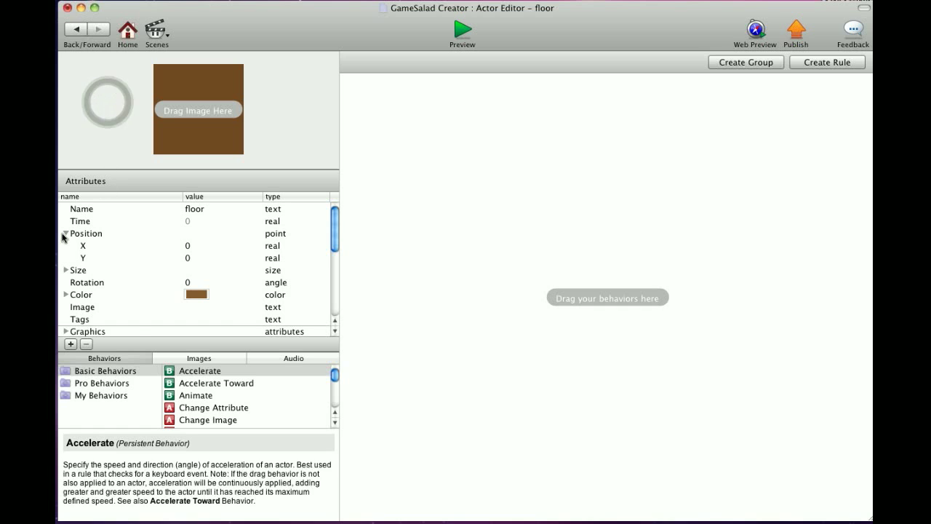
{"action": "left_click", "coordinate": [65, 233]}
{"action": "left_click", "coordinate": [65, 245]}
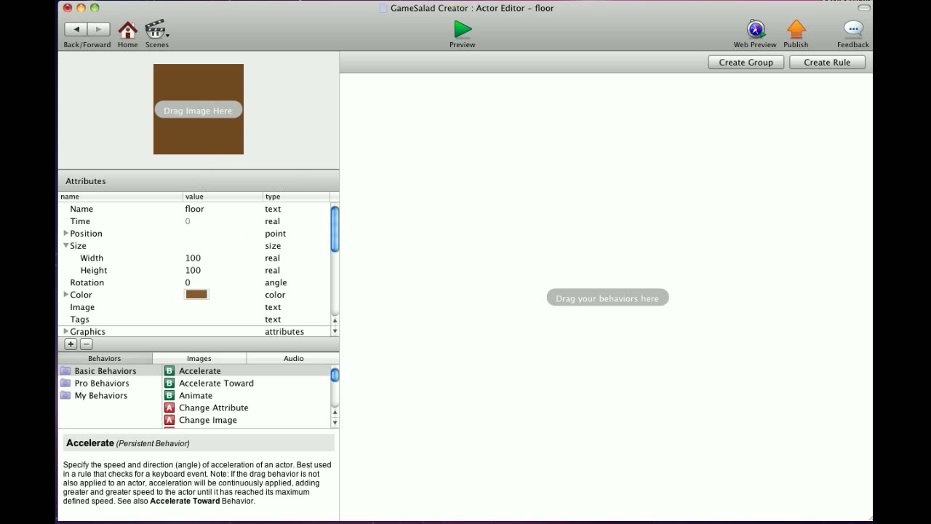
Step: Return to the scene and reopen the floor actor's attributes
{"action": "left_click", "coordinate": [63, 33]}
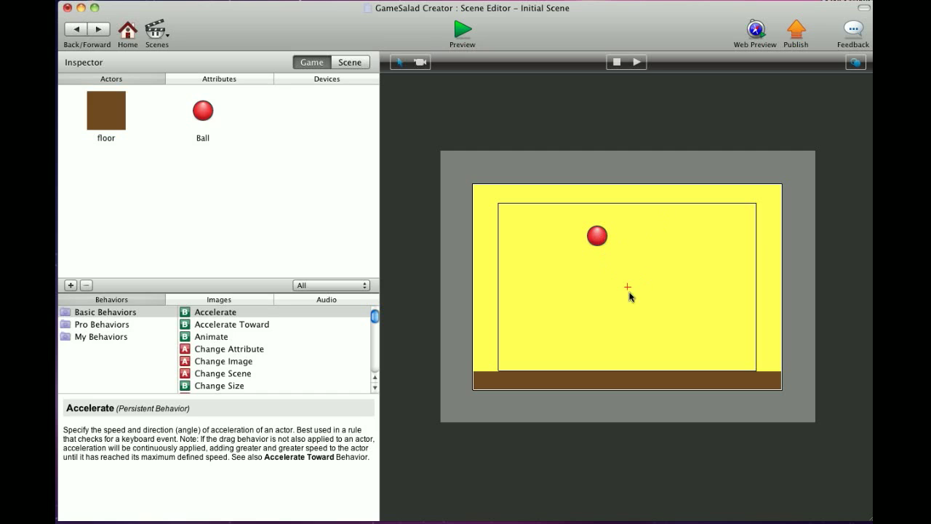
{"action": "left_click", "coordinate": [95, 109]}
{"action": "double_click", "coordinate": [94, 109]}
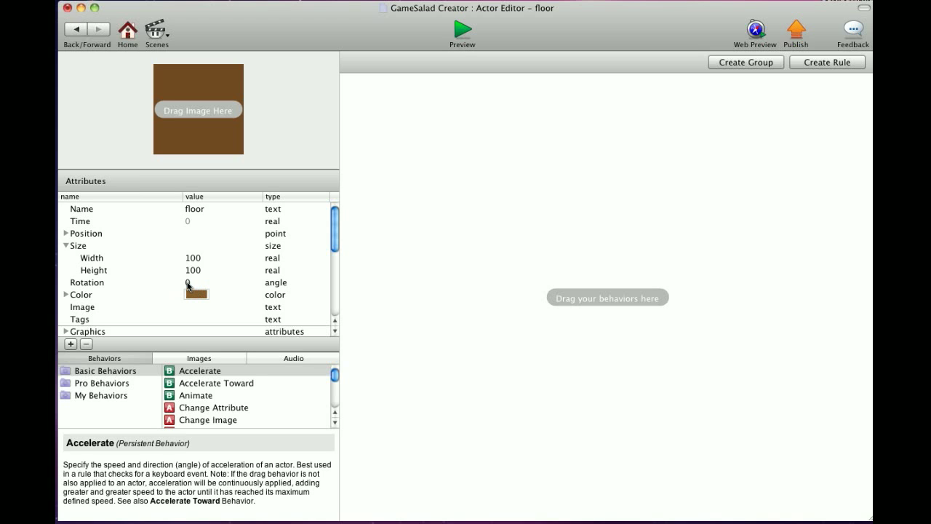
Step: Tilt the placed floor diagonally in the scene with its rotation handle
{"action": "left_click", "coordinate": [76, 29]}
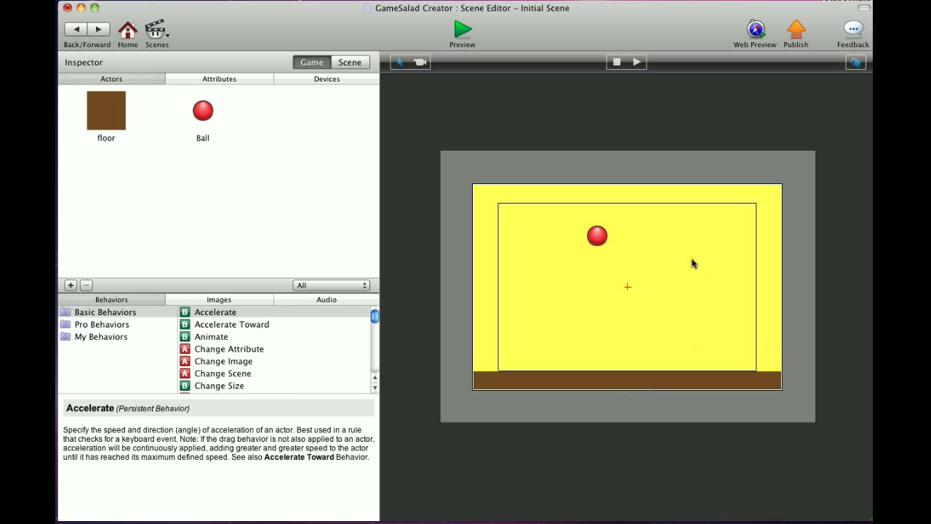
{"action": "left_click", "coordinate": [650, 375]}
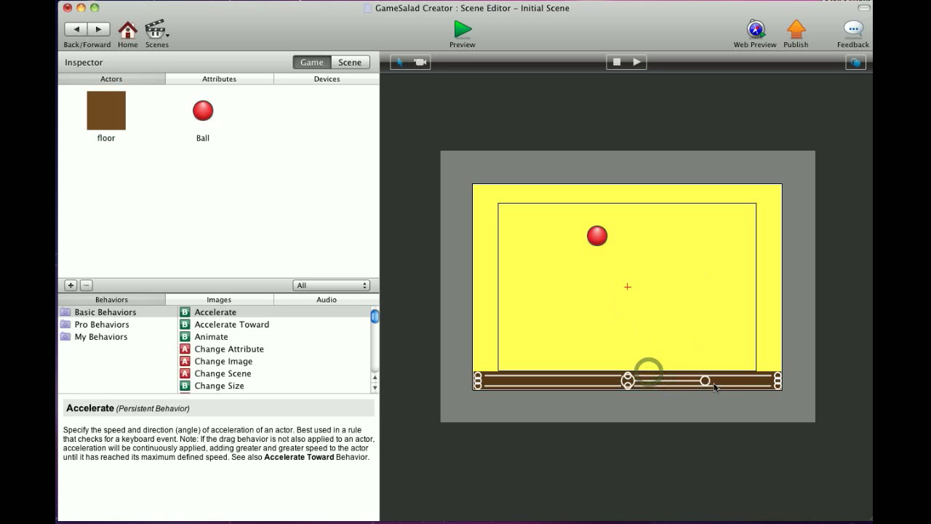
{"action": "left_click_drag", "start_coordinate": [706, 381], "coordinate": [686, 332]}
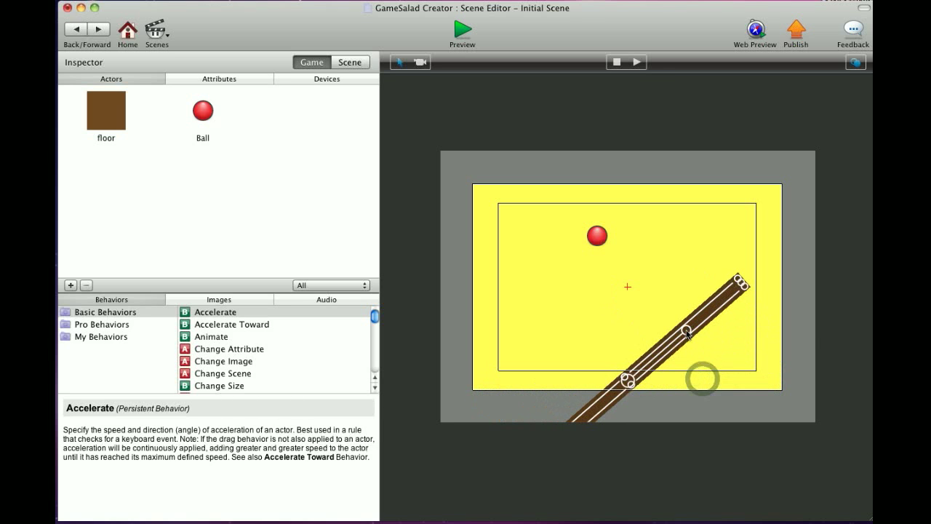
Step: Set the placed floor's Rotation back to 0 so it lies flat, then return to the scene
{"action": "double_click", "coordinate": [687, 331]}
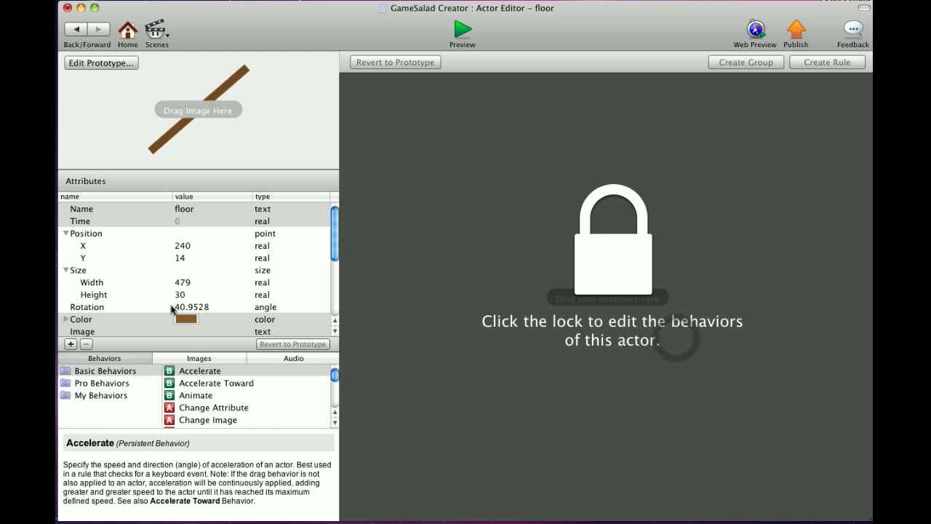
{"action": "double_click", "coordinate": [179, 308]}
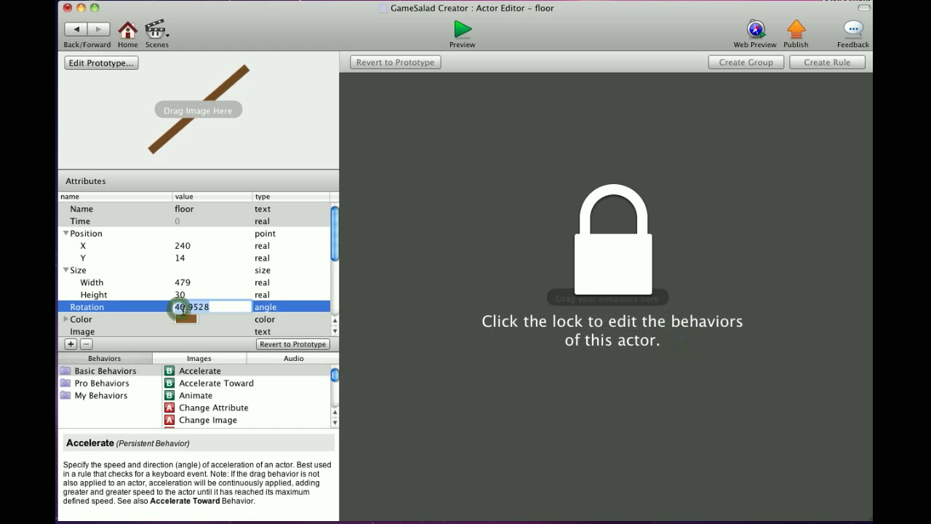
{"action": "type", "text": "0"}
{"action": "left_click", "coordinate": [182, 309]}
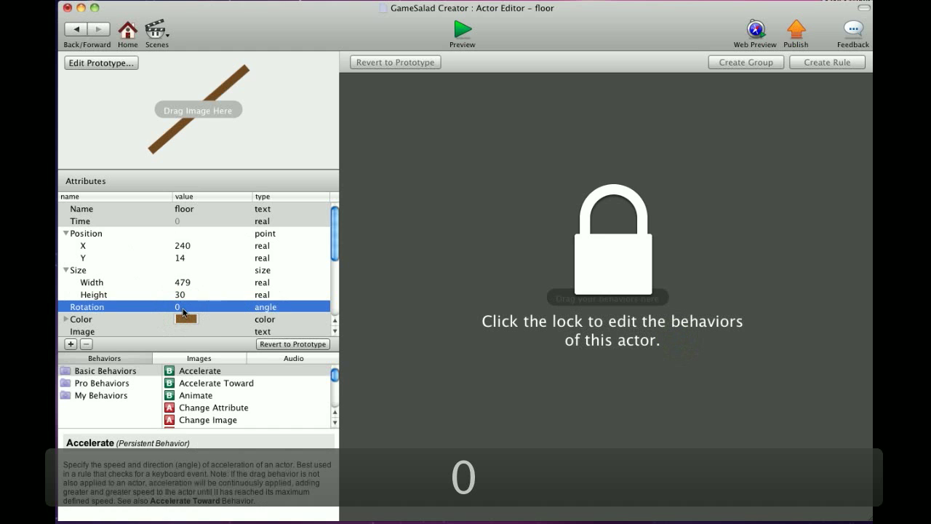
{"action": "left_click", "coordinate": [75, 31]}
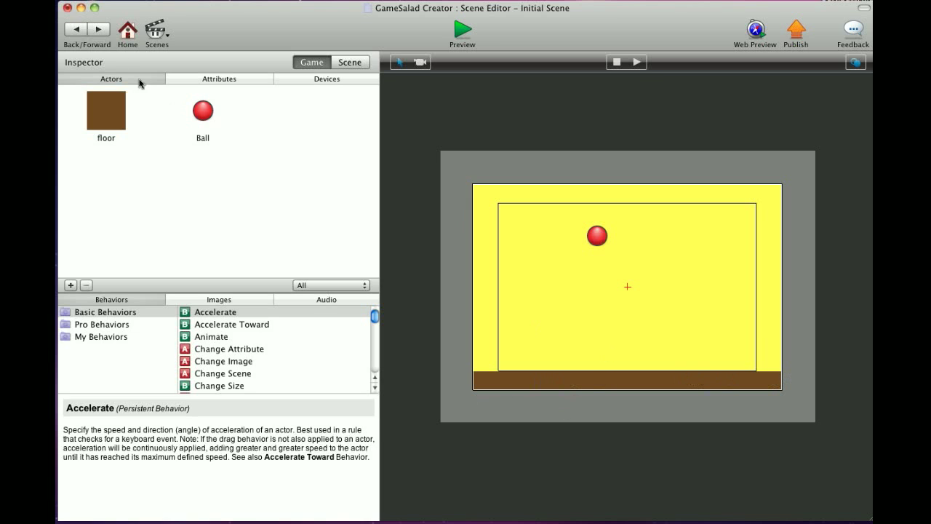
Step: Inspect the floor's brown Color in the Color Sliders picker without changing it, then close it
{"action": "double_click", "coordinate": [118, 127]}
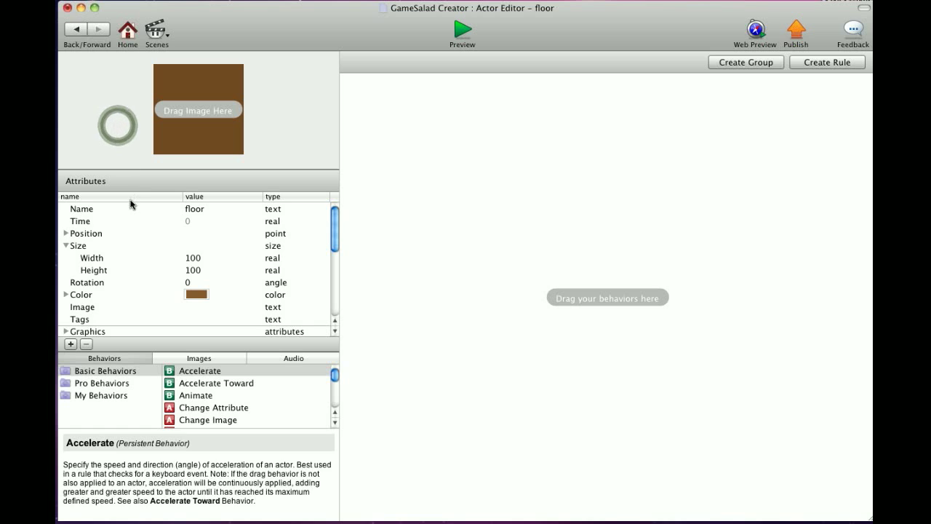
{"action": "scroll", "coordinate": [131, 208], "scroll_direction": "down", "scroll_amount": 5}
{"action": "scroll", "coordinate": [131, 210], "scroll_direction": "up", "scroll_amount": 1}
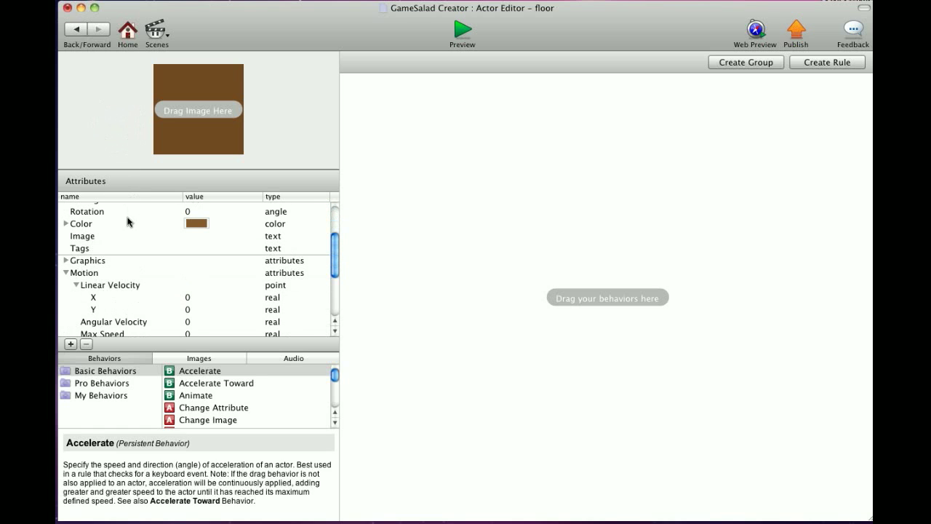
{"action": "left_click", "coordinate": [194, 224]}
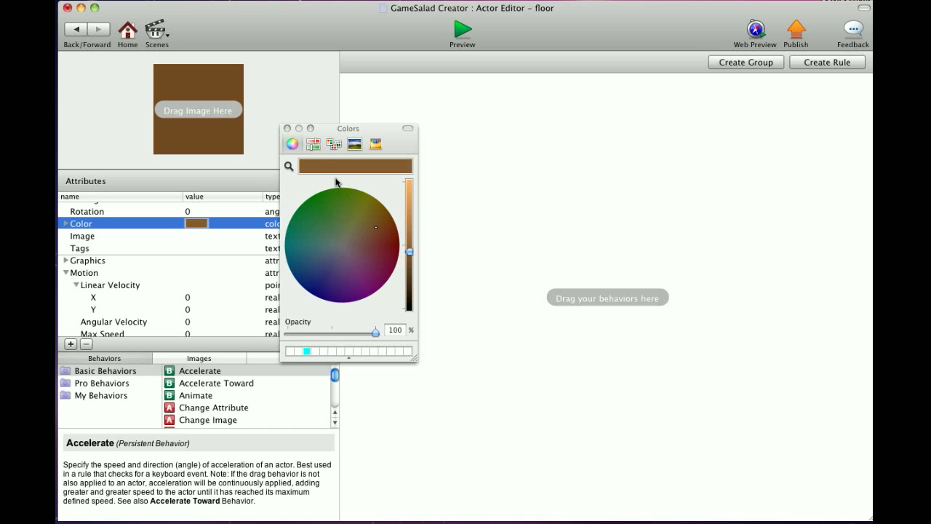
{"action": "left_click", "coordinate": [313, 144]}
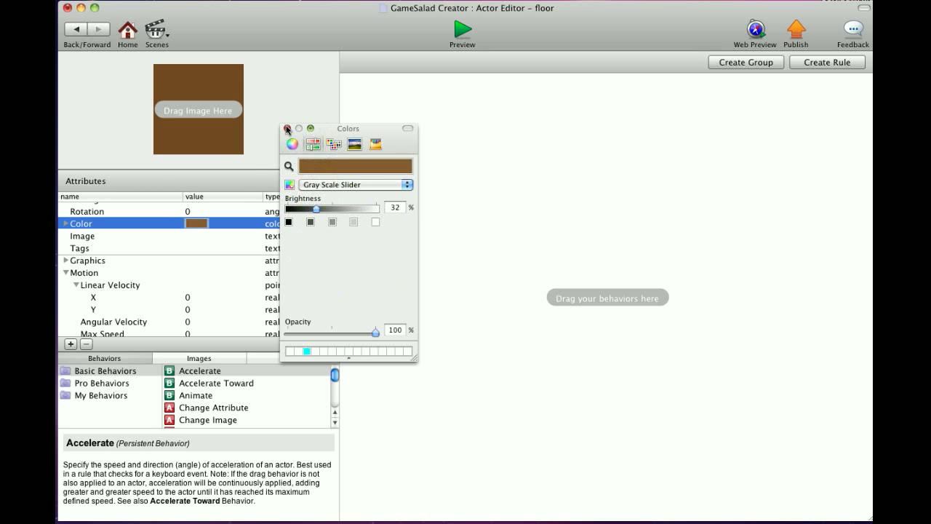
{"action": "left_click", "coordinate": [287, 129]}
{"action": "left_click", "coordinate": [169, 236]}
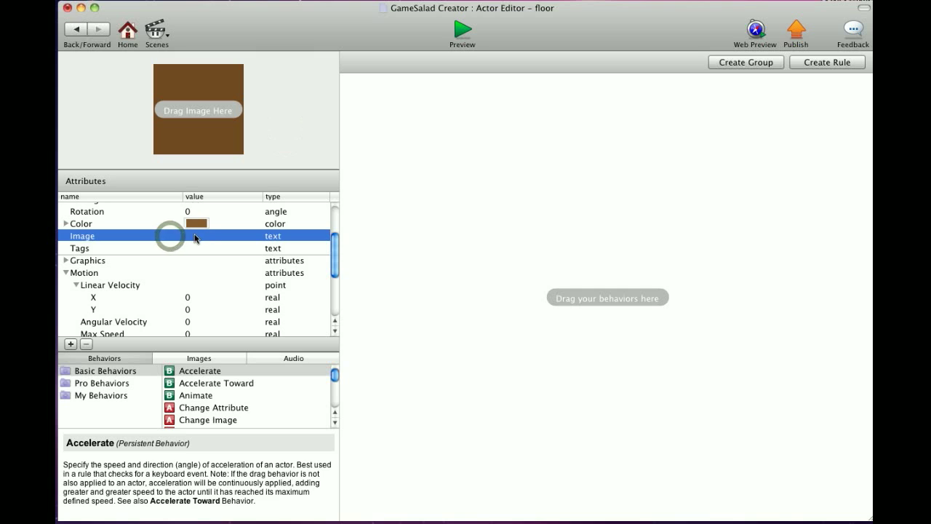
{"action": "left_click", "coordinate": [202, 249]}
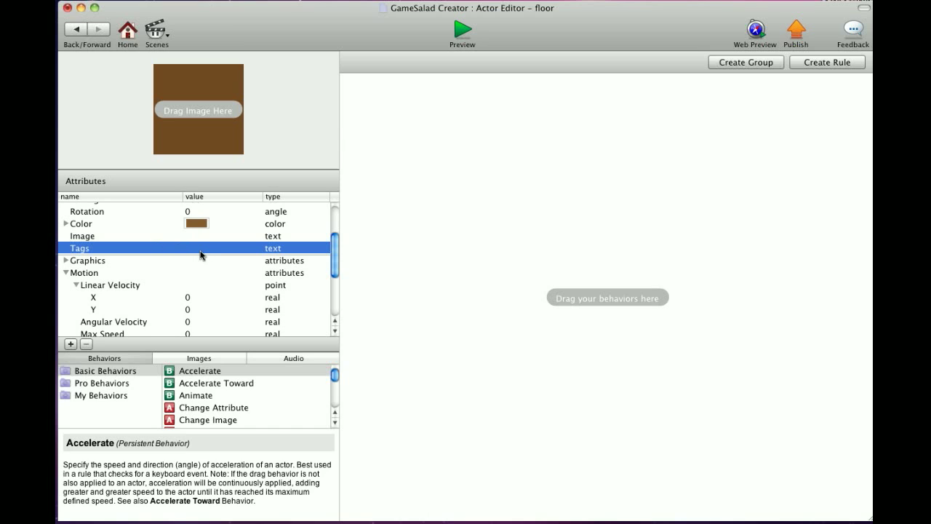
Step: Expand the floor's Graphics attributes and uncheck Visible, making the floor invisible
{"action": "left_click", "coordinate": [67, 260]}
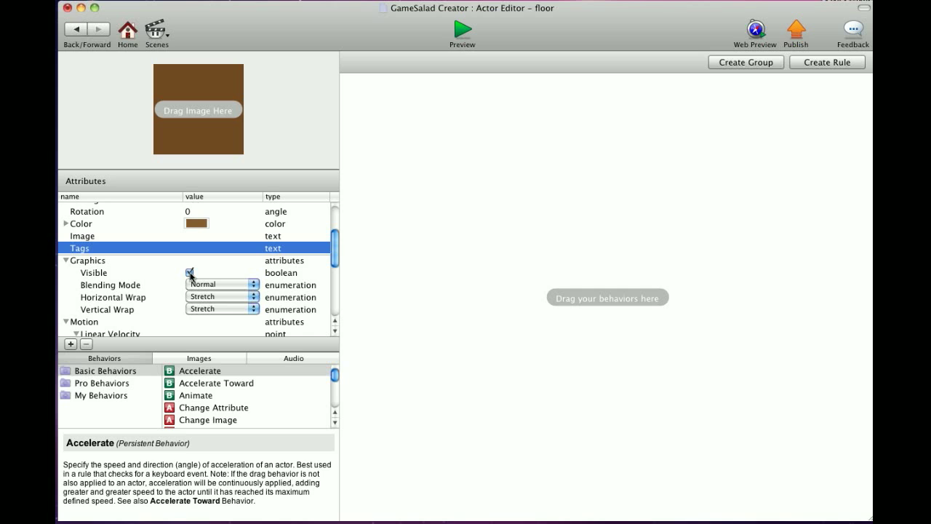
{"action": "left_click", "coordinate": [190, 273]}
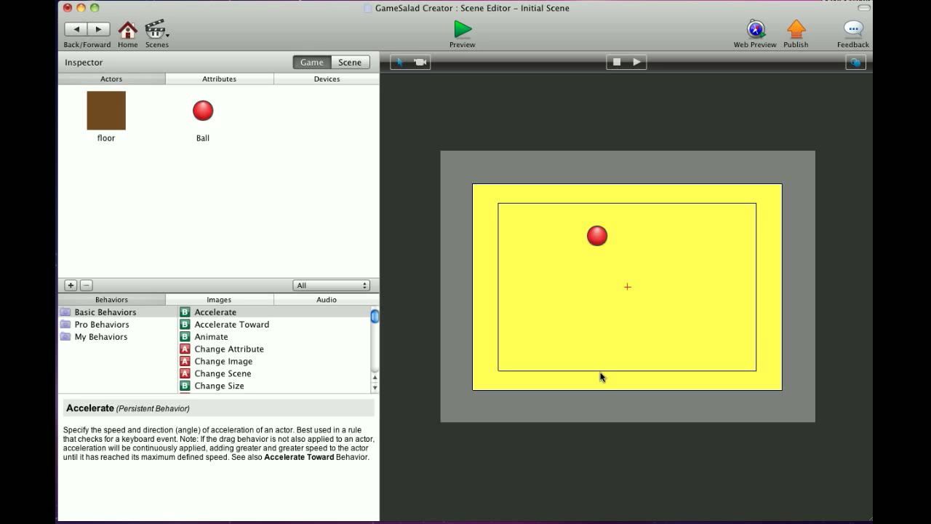
{"action": "left_click", "coordinate": [79, 30]}
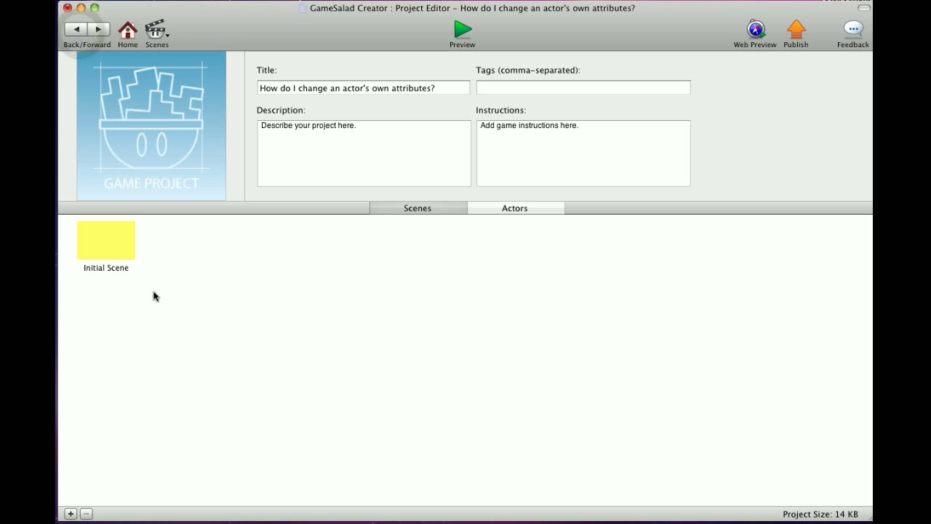
Step: Reopen the floor actor from the Initial Scene and tick Visible again
{"action": "left_click", "coordinate": [98, 240]}
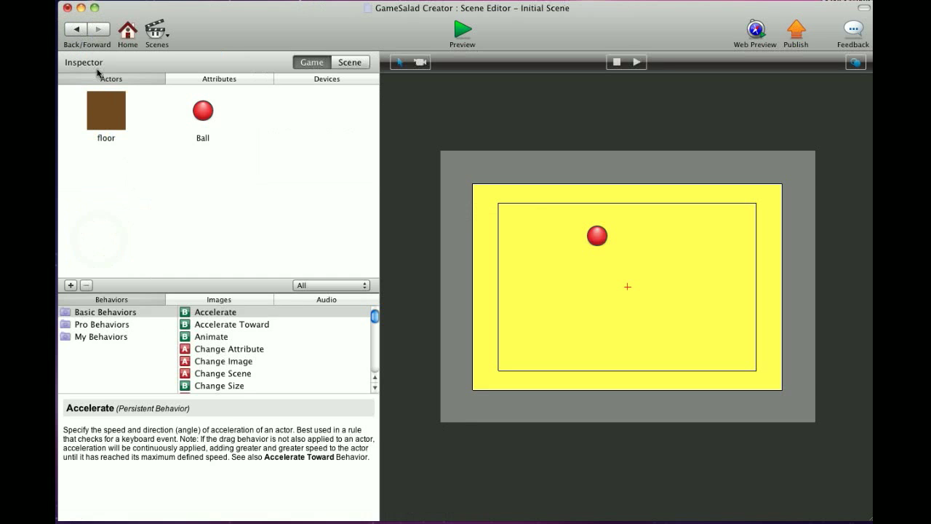
{"action": "left_click", "coordinate": [125, 121]}
{"action": "double_click", "coordinate": [125, 121]}
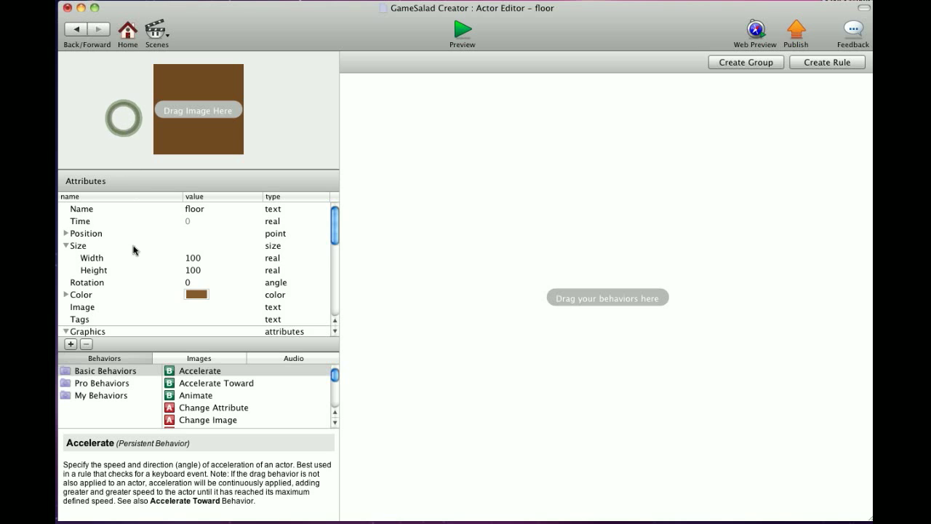
{"action": "scroll", "coordinate": [143, 260], "scroll_direction": "down", "scroll_amount": 5}
{"action": "scroll", "coordinate": [184, 251], "scroll_direction": "up", "scroll_amount": 4}
{"action": "scroll", "coordinate": [184, 251], "scroll_direction": "down", "scroll_amount": 4}
{"action": "scroll", "coordinate": [183, 262], "scroll_direction": "up", "scroll_amount": 6}
{"action": "scroll", "coordinate": [184, 267], "scroll_direction": "up", "scroll_amount": 3}
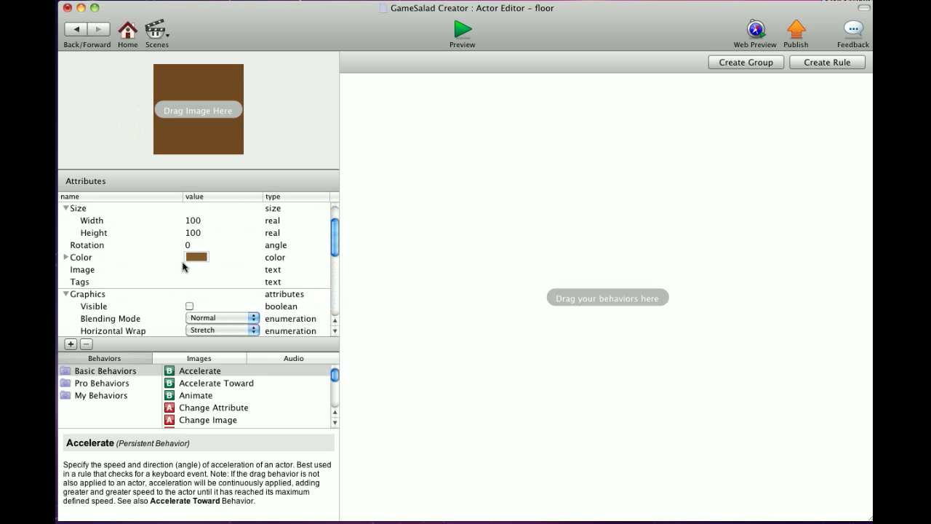
{"action": "scroll", "coordinate": [183, 265], "scroll_direction": "down", "scroll_amount": 5}
{"action": "scroll", "coordinate": [204, 260], "scroll_direction": "up", "scroll_amount": 5}
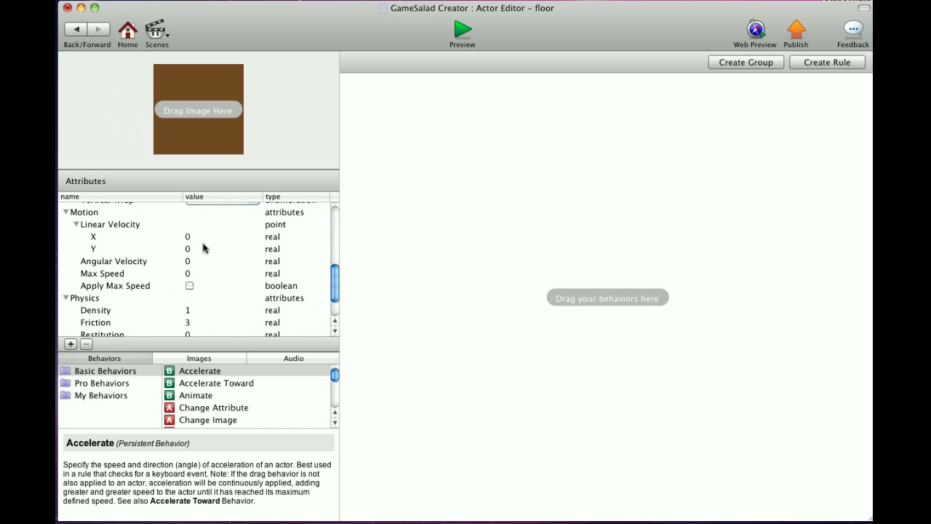
{"action": "left_click", "coordinate": [190, 253]}
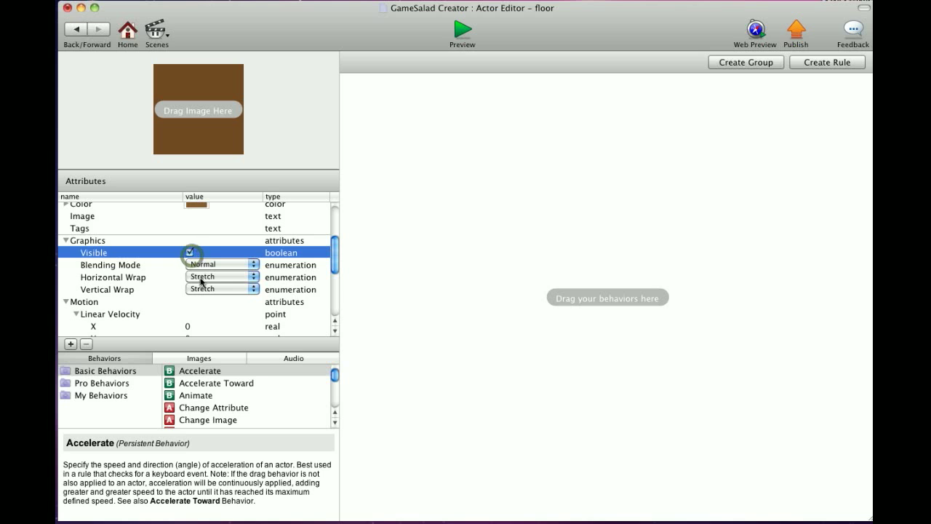
Step: Collapse Graphics and re-expand Motion, showing velocities and Max Speed at 0
{"action": "left_click", "coordinate": [66, 242]}
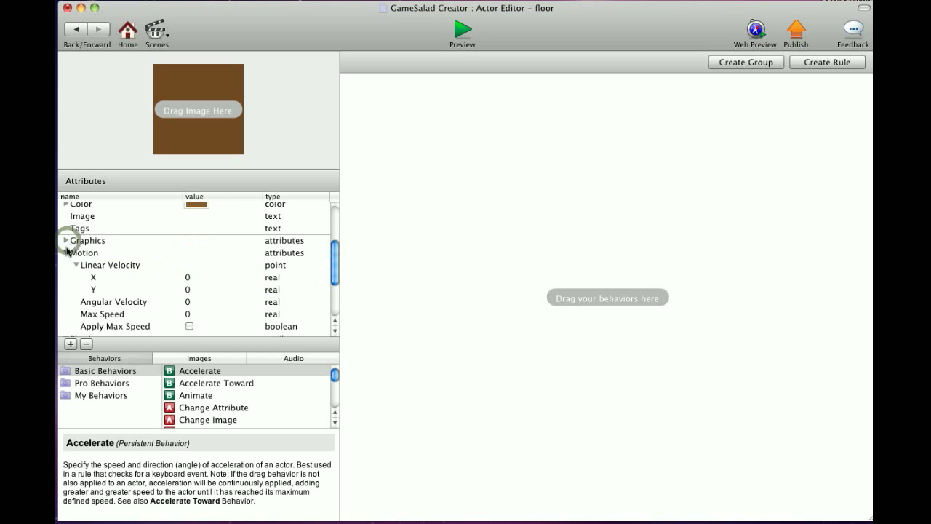
{"action": "left_click", "coordinate": [66, 253]}
{"action": "left_click", "coordinate": [66, 252]}
{"action": "left_click", "coordinate": [125, 306]}
{"action": "left_click", "coordinate": [124, 307]}
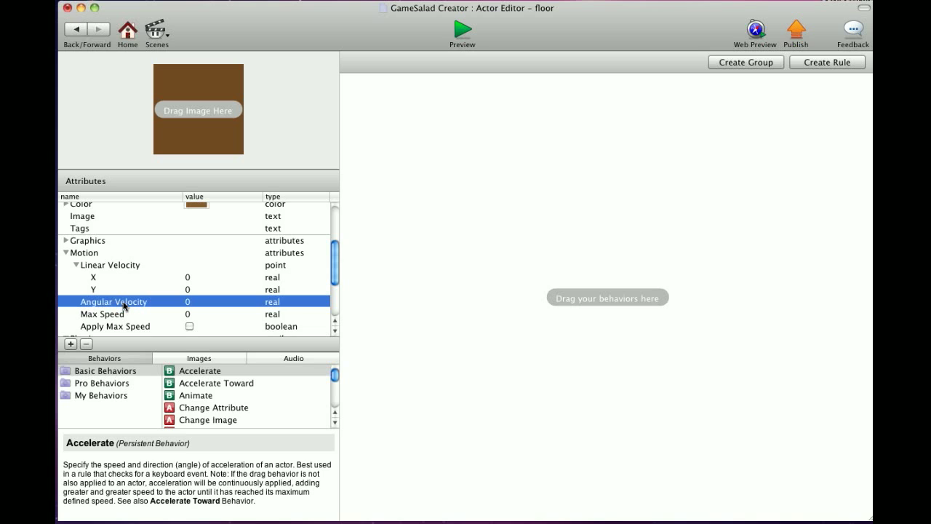
{"action": "scroll", "coordinate": [124, 306], "scroll_direction": "down", "scroll_amount": 2}
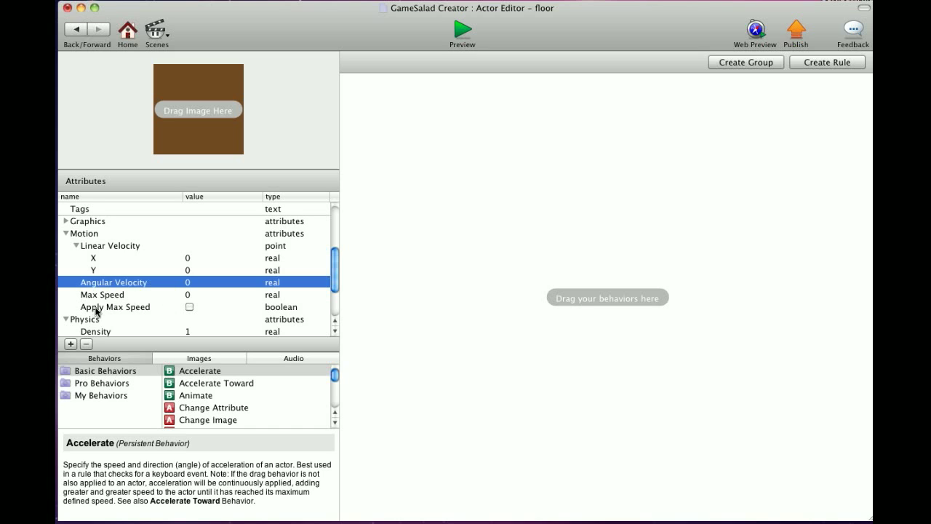
{"action": "left_click", "coordinate": [189, 308]}
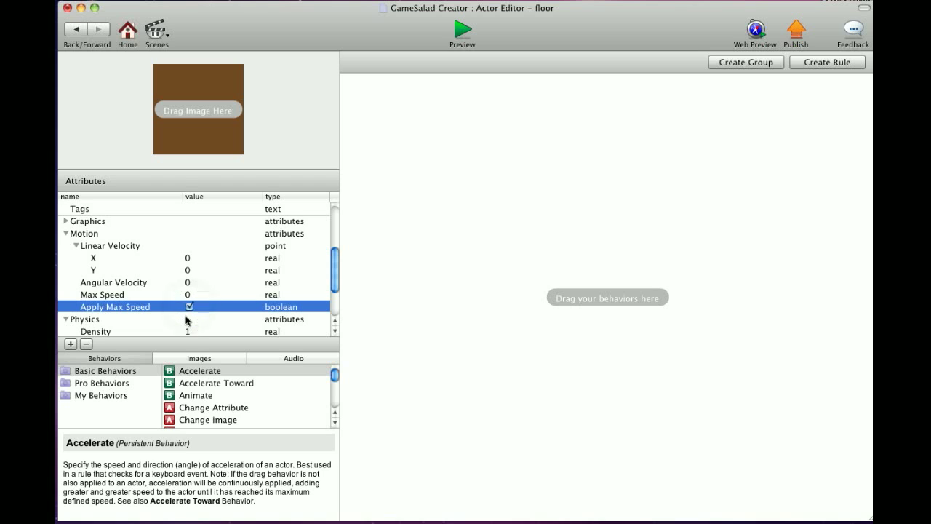
{"action": "left_click", "coordinate": [189, 298]}
{"action": "left_click", "coordinate": [189, 295]}
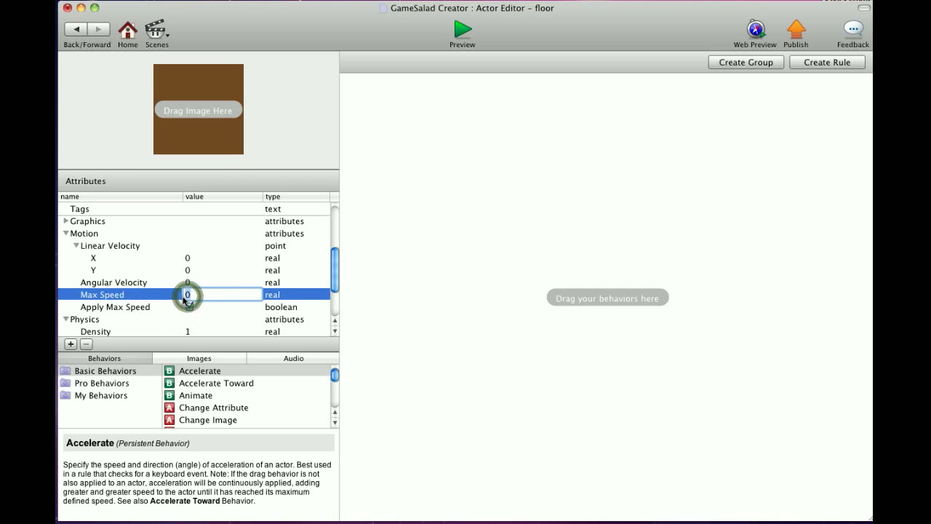
{"action": "type", "text": "300"}
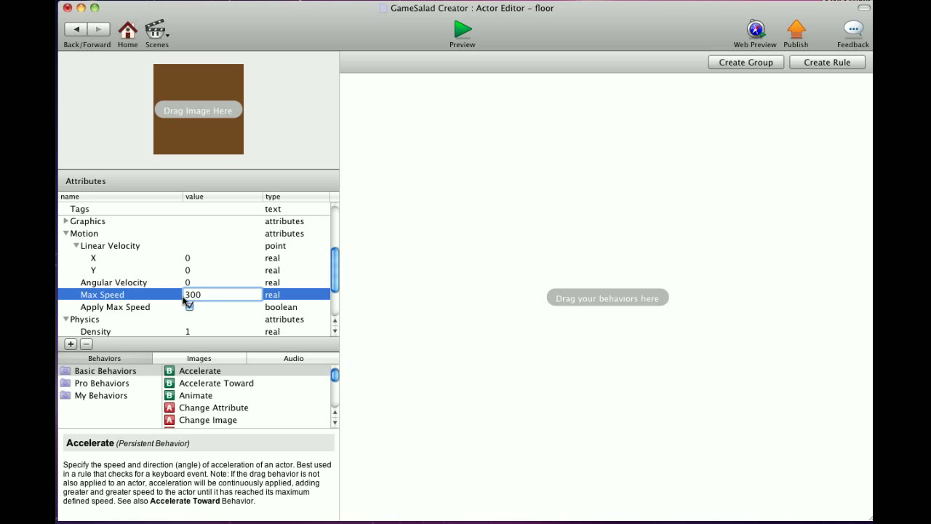
{"action": "left_click", "coordinate": [189, 306]}
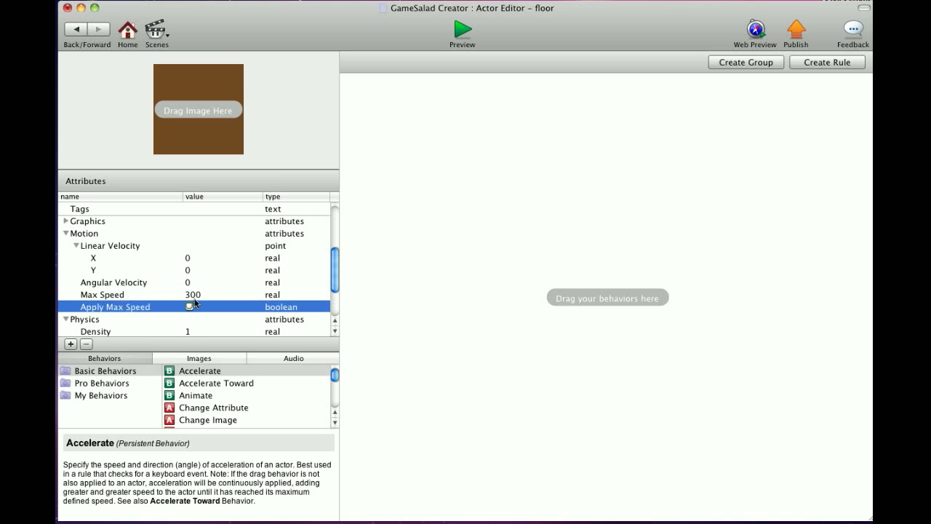
{"action": "double_click", "coordinate": [195, 294]}
{"action": "type", "text": "0"}
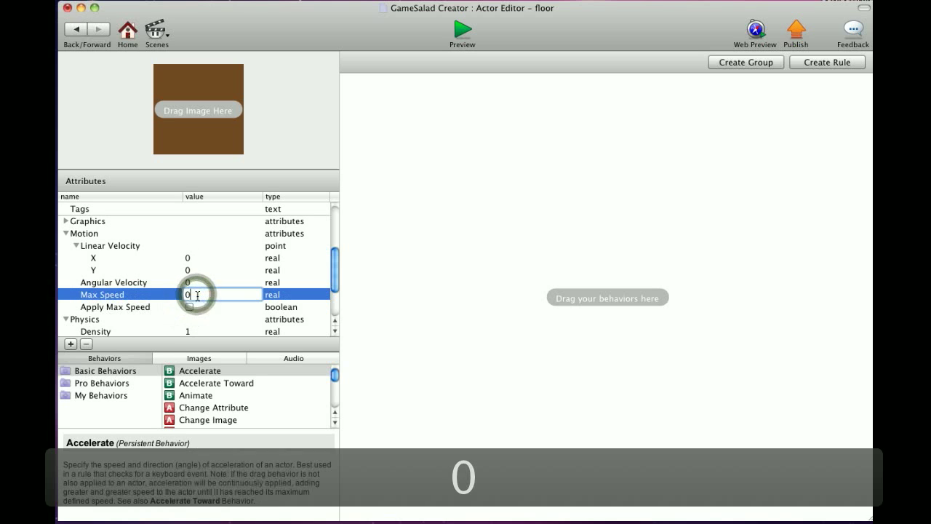
{"action": "left_click", "coordinate": [93, 318]}
{"action": "scroll", "coordinate": [93, 317], "scroll_direction": "down", "scroll_amount": 5}
{"action": "left_click", "coordinate": [115, 269]}
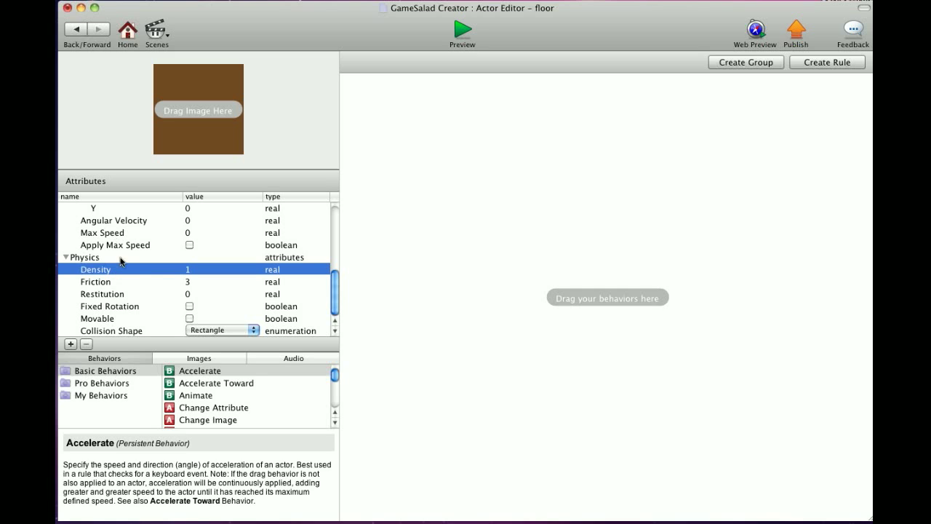
{"action": "left_click", "coordinate": [148, 281]}
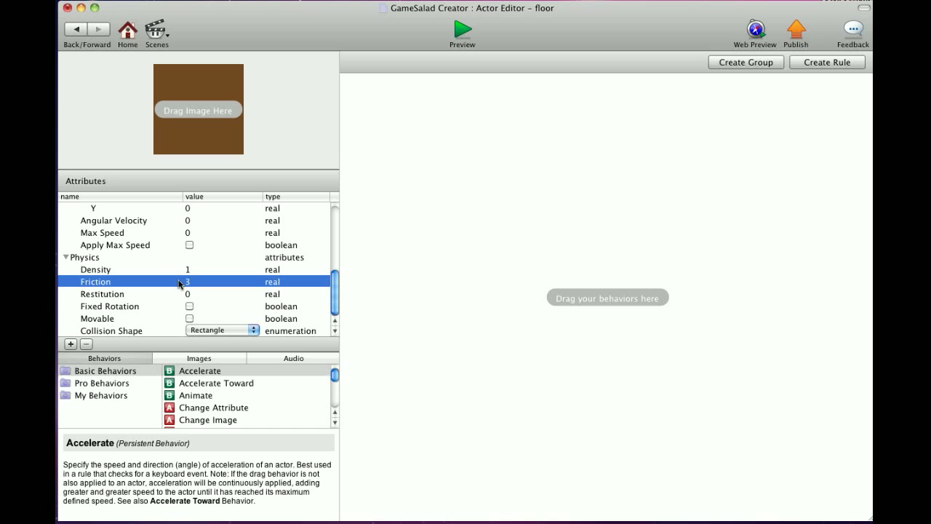
{"action": "left_click", "coordinate": [184, 294]}
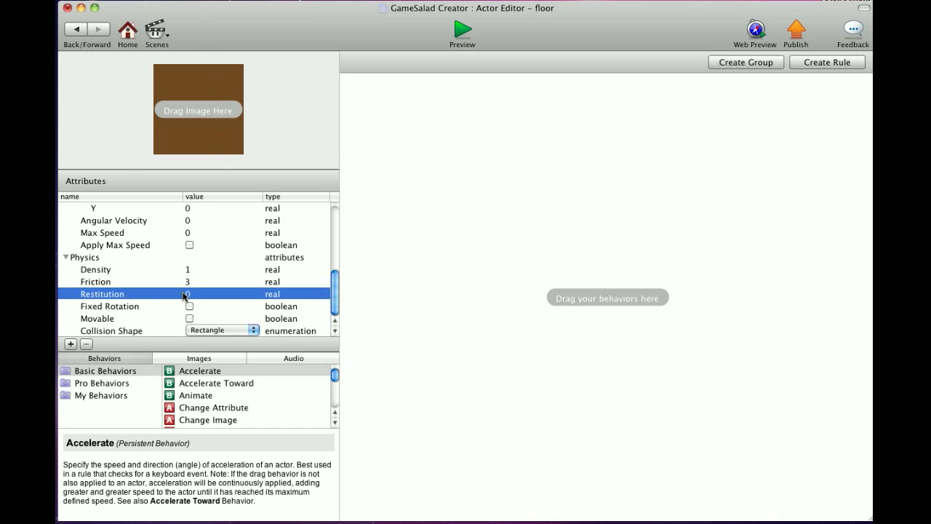
{"action": "left_click", "coordinate": [185, 295]}
Step: Reopen the floor actor, make it Movable, and select its Restitution value
{"action": "left_click", "coordinate": [83, 32]}
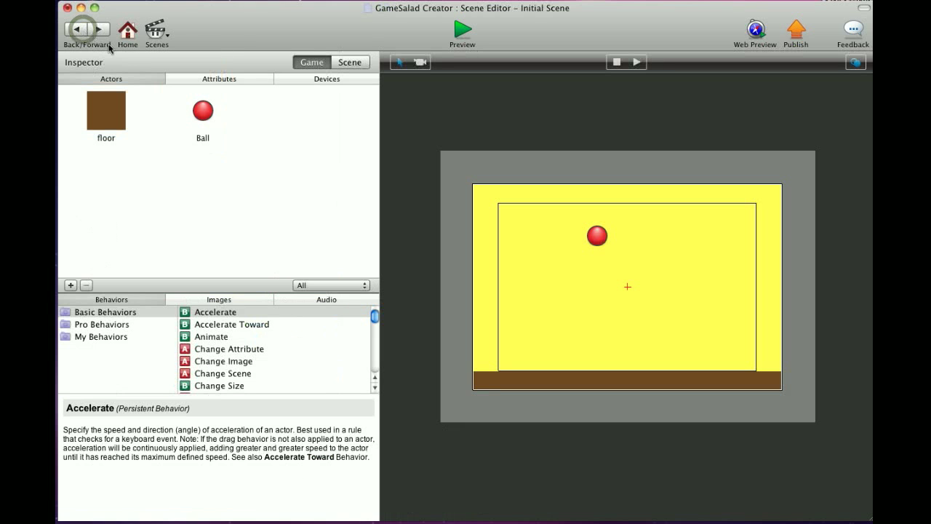
{"action": "double_click", "coordinate": [120, 109]}
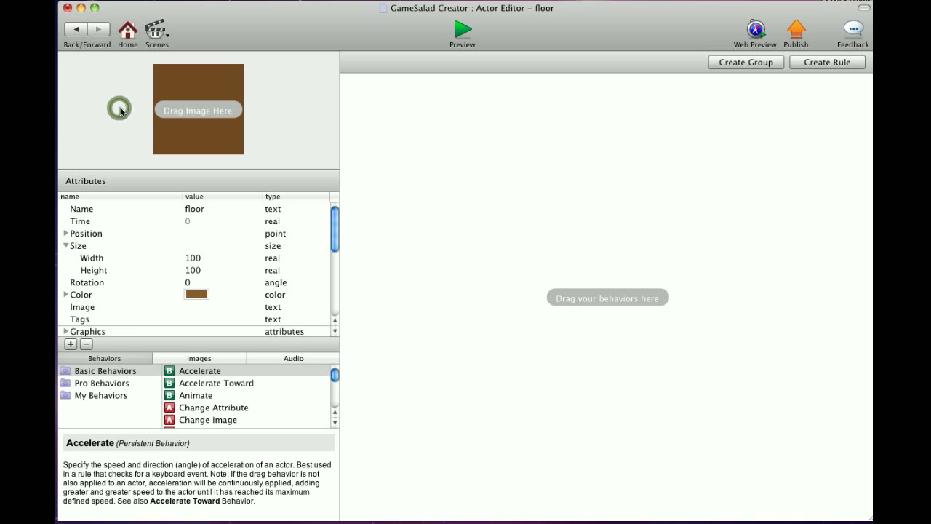
{"action": "scroll", "coordinate": [145, 264], "scroll_direction": "down", "scroll_amount": 10}
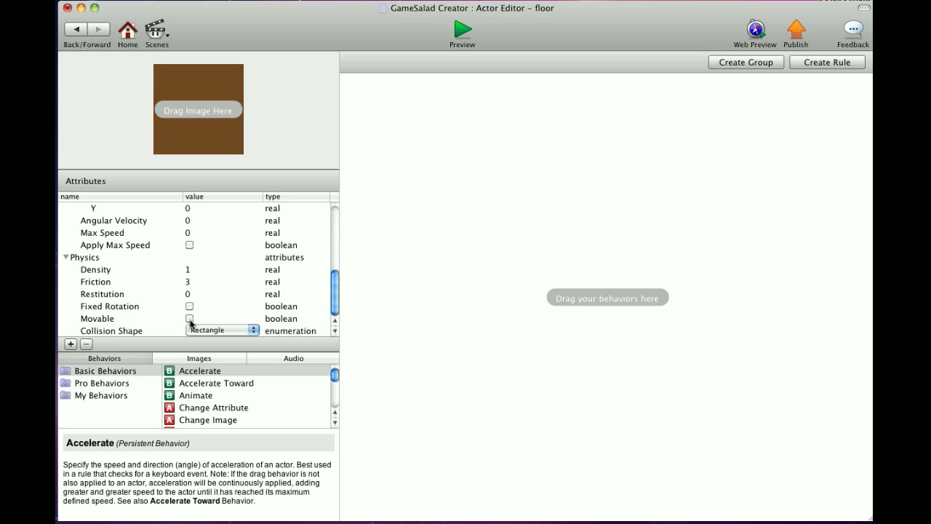
{"action": "left_click", "coordinate": [190, 320]}
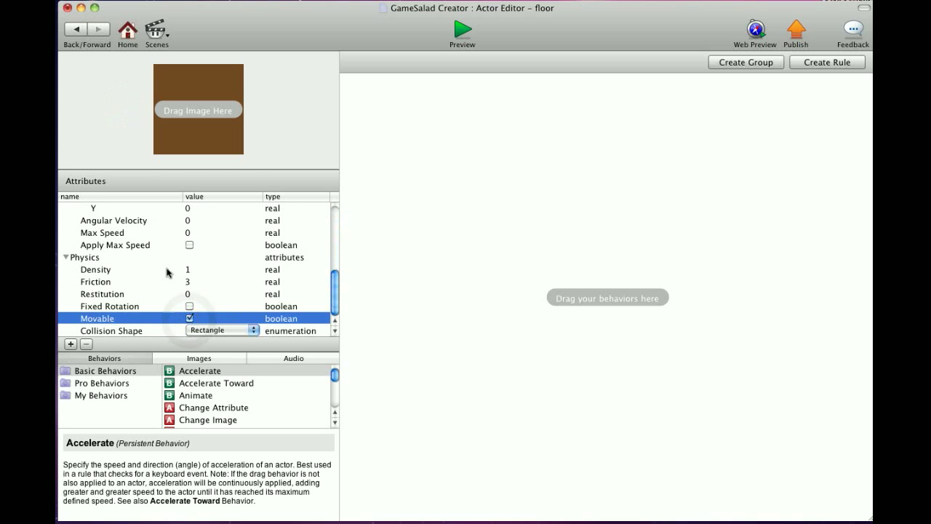
{"action": "scroll", "coordinate": [167, 270], "scroll_direction": "up", "scroll_amount": 2}
{"action": "scroll", "coordinate": [174, 283], "scroll_direction": "down", "scroll_amount": 2}
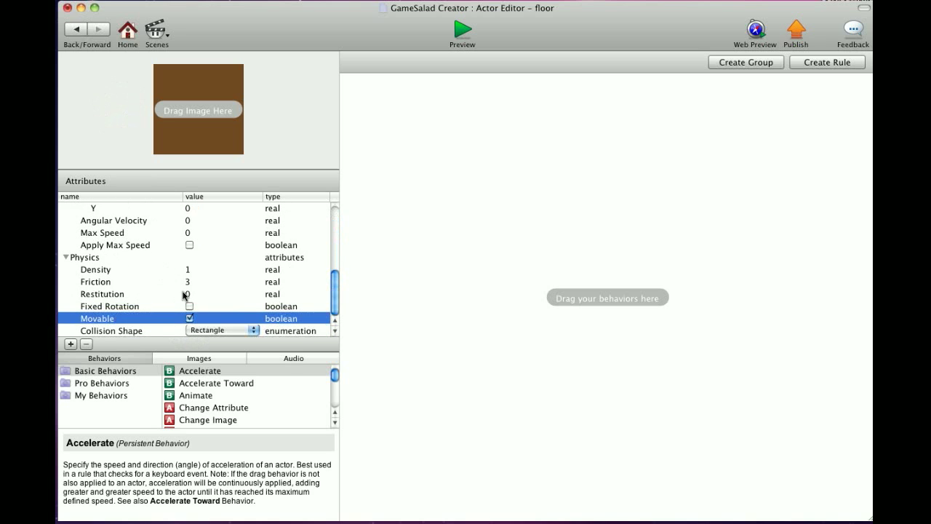
{"action": "double_click", "coordinate": [186, 294]}
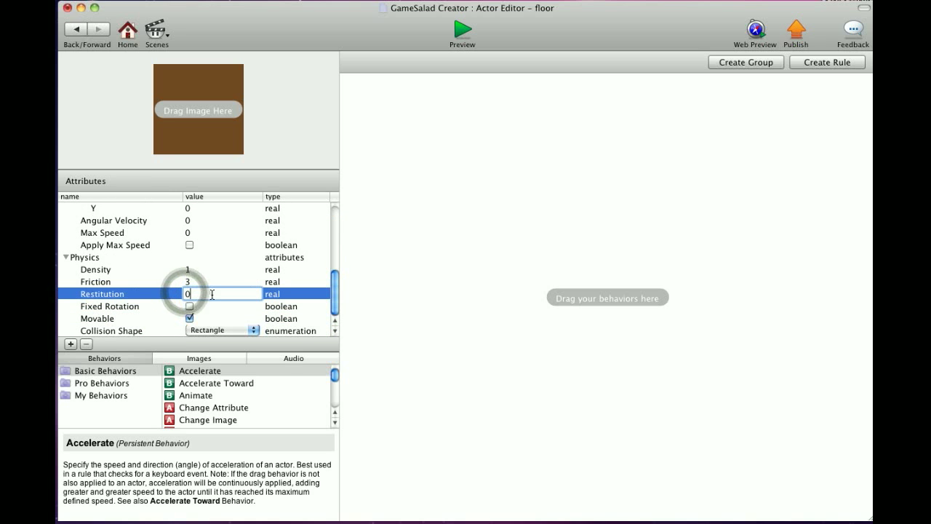
Step: Open the Ball actor and run a preview of the scene, restarting it once
{"action": "left_click", "coordinate": [76, 29]}
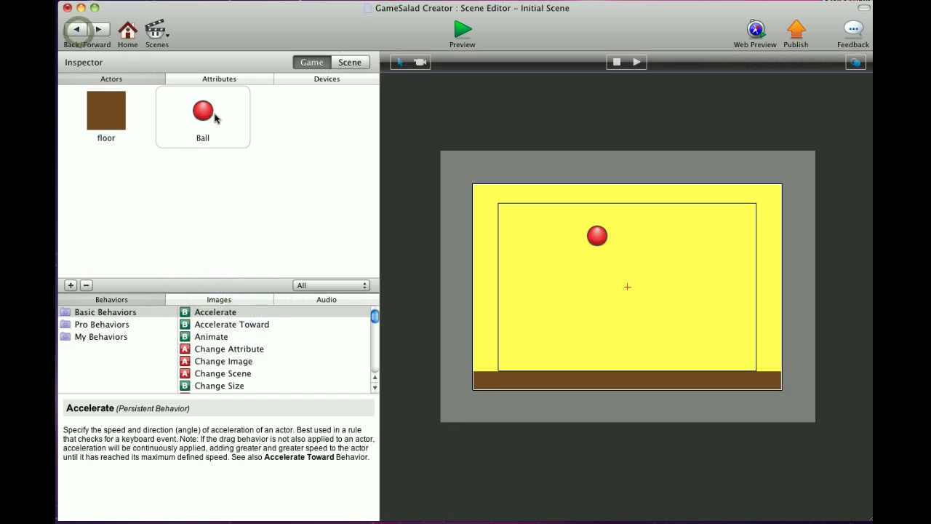
{"action": "double_click", "coordinate": [211, 115]}
{"action": "scroll", "coordinate": [208, 274], "scroll_direction": "down", "scroll_amount": 5}
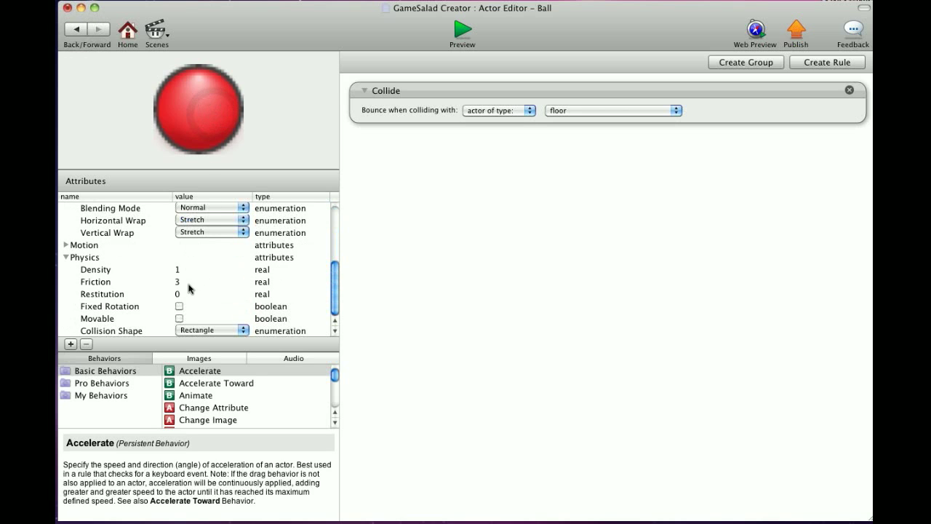
{"action": "left_click", "coordinate": [461, 32]}
{"action": "left_click", "coordinate": [461, 32]}
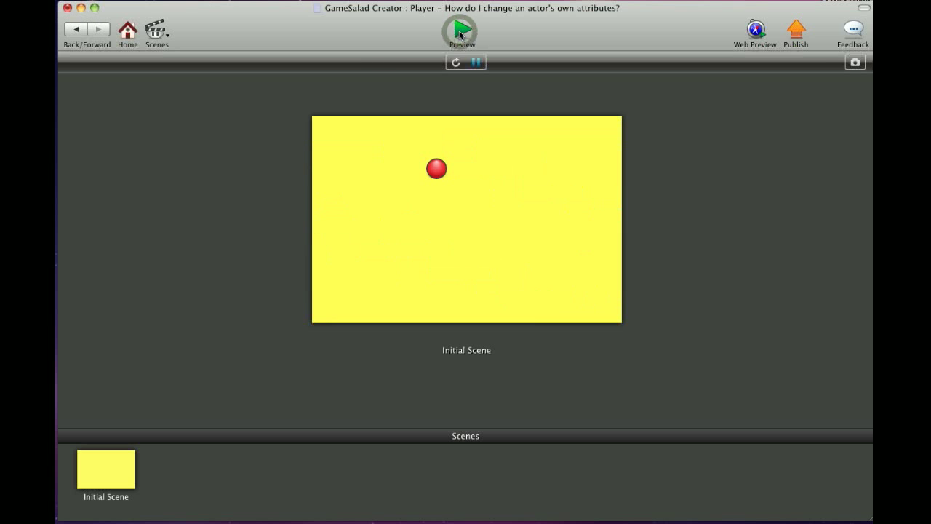
{"action": "left_click", "coordinate": [76, 30]}
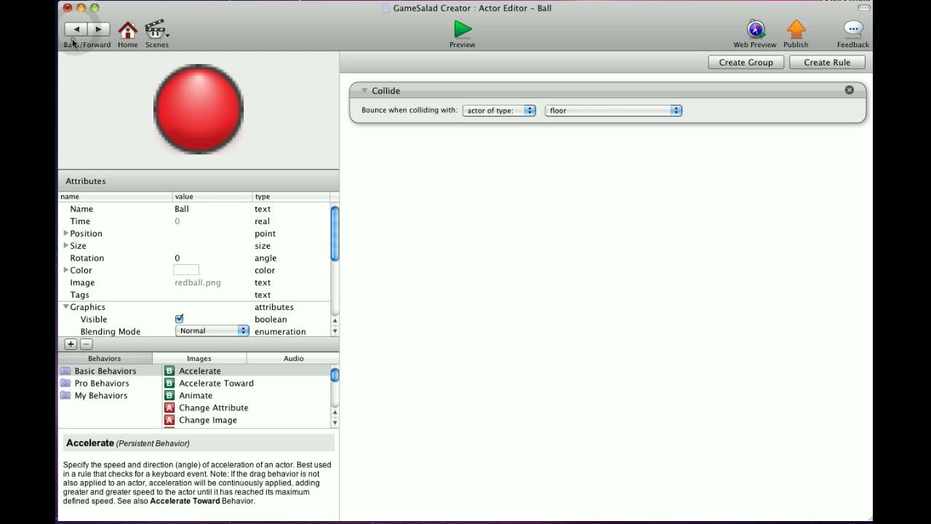
{"action": "left_click", "coordinate": [73, 35]}
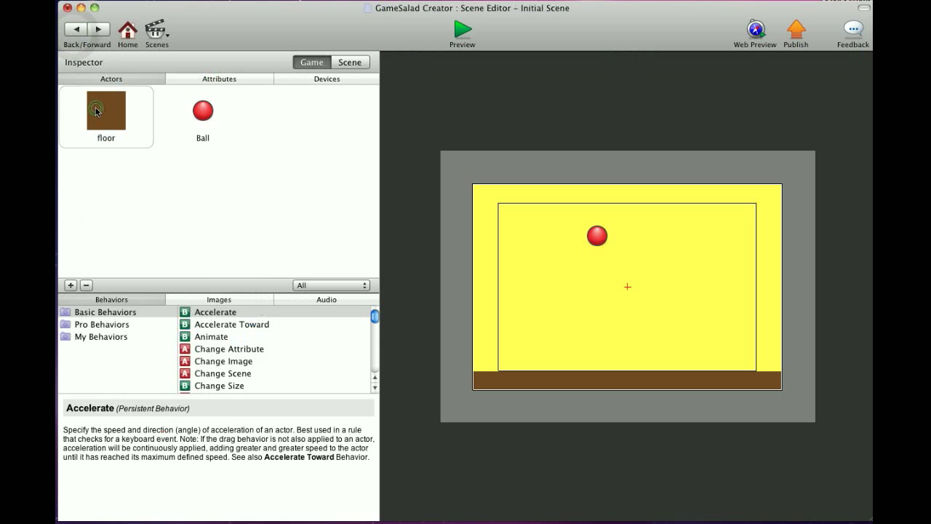
Step: Uncheck the floor's Movable and preview the scene with the floor immovable
{"action": "double_click", "coordinate": [96, 113]}
{"action": "scroll", "coordinate": [156, 240], "scroll_direction": "down", "scroll_amount": 10}
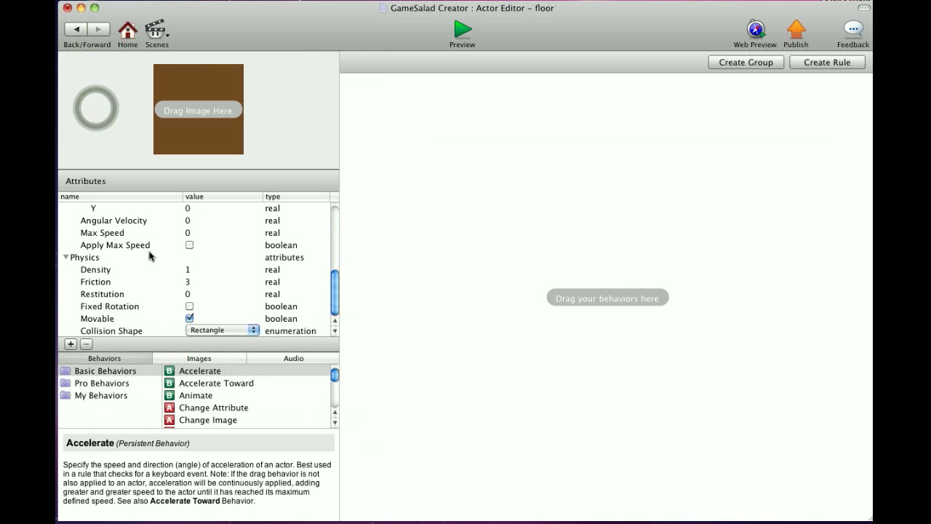
{"action": "left_click", "coordinate": [190, 319]}
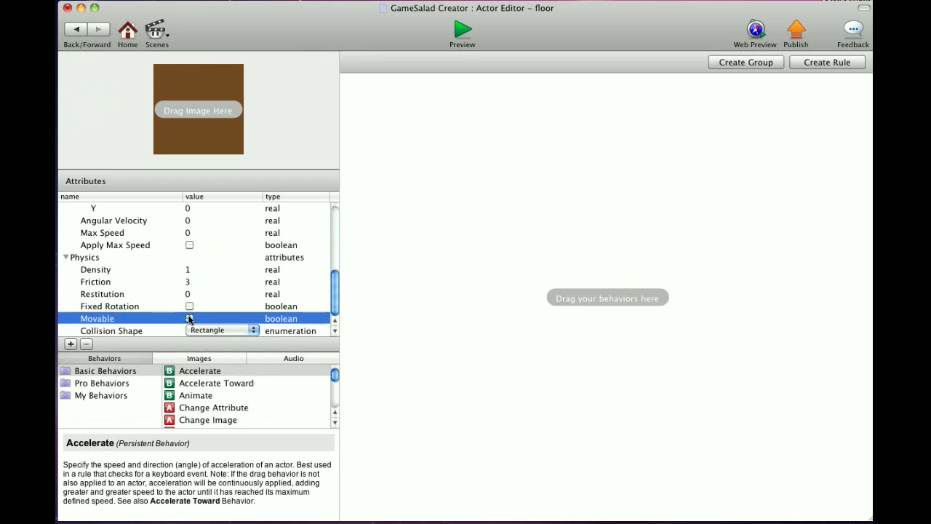
{"action": "left_click", "coordinate": [464, 31]}
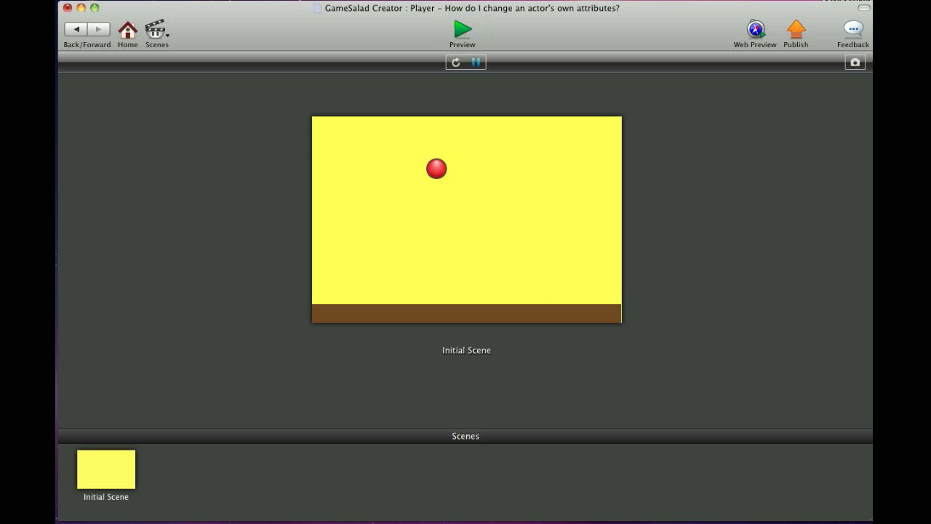
{"action": "left_click", "coordinate": [74, 30]}
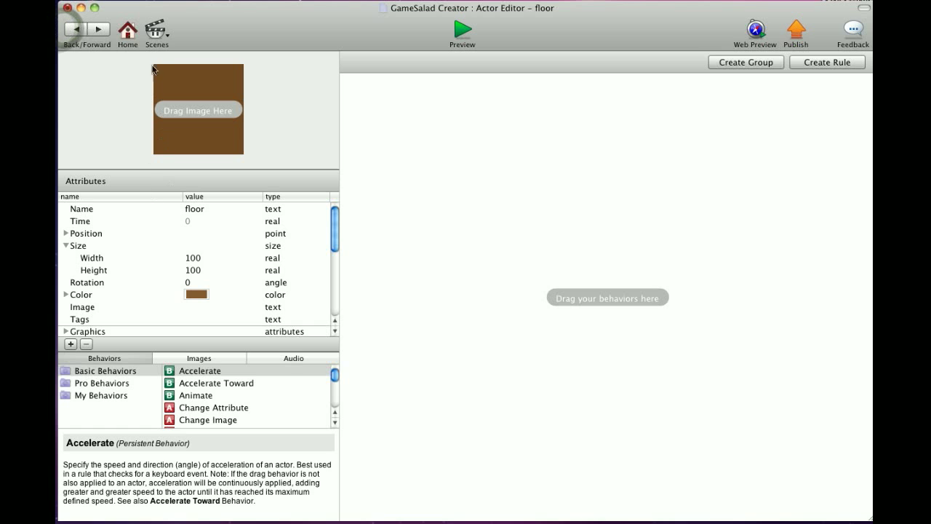
{"action": "left_click", "coordinate": [77, 30]}
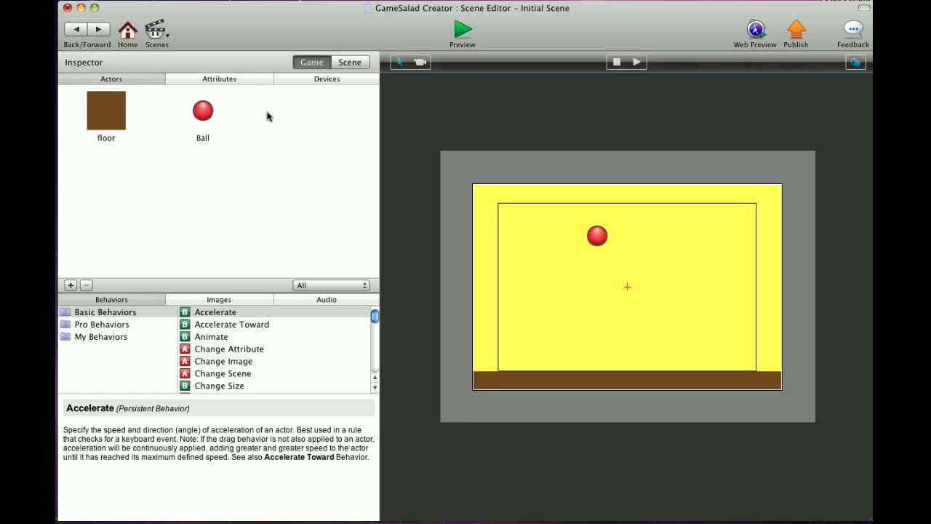
Step: Open the Ball actor and check its Movable attribute
{"action": "double_click", "coordinate": [203, 110]}
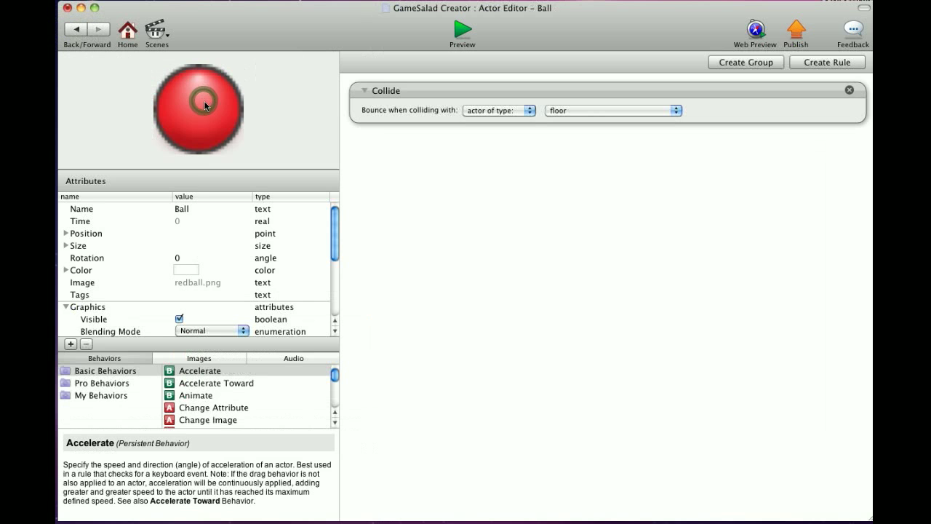
{"action": "scroll", "coordinate": [203, 260], "scroll_direction": "down", "scroll_amount": 3}
{"action": "scroll", "coordinate": [201, 269], "scroll_direction": "down", "scroll_amount": 2}
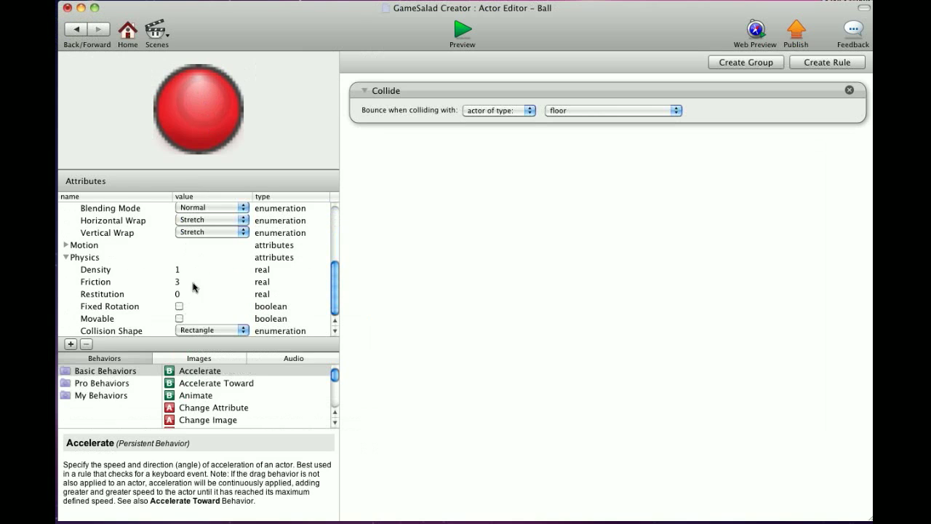
{"action": "left_click", "coordinate": [179, 321]}
Step: Preview the Ball, then set its Restitution to 1 and preview the bounce
{"action": "left_click", "coordinate": [454, 36]}
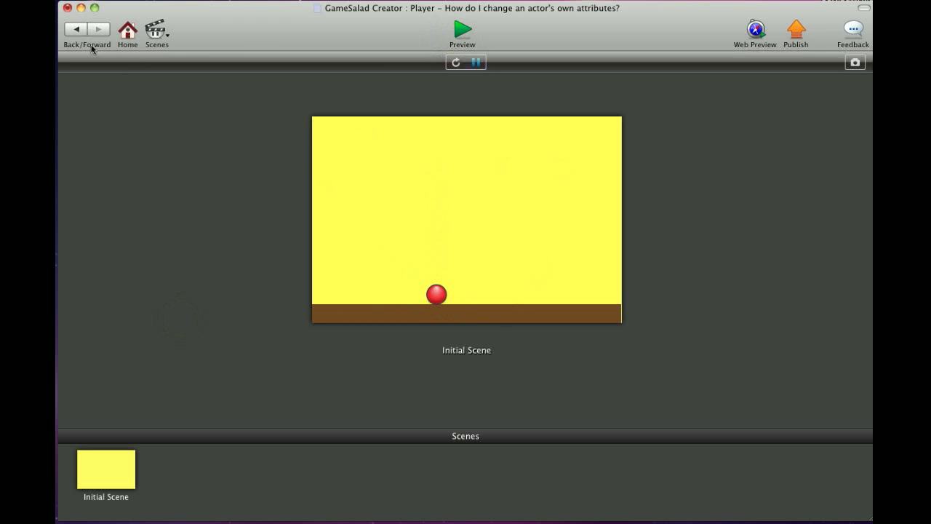
{"action": "left_click", "coordinate": [74, 28]}
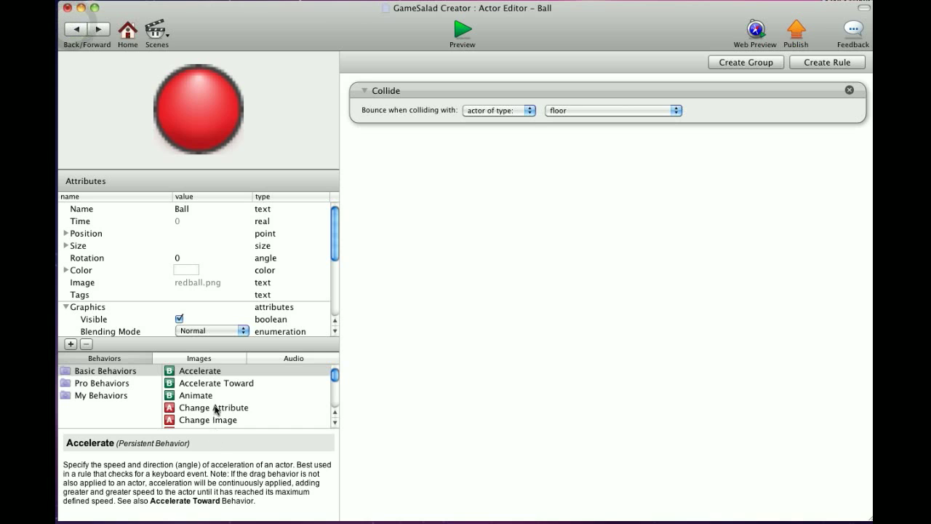
{"action": "scroll", "coordinate": [217, 408], "scroll_direction": "down", "scroll_amount": 5}
{"action": "scroll", "coordinate": [146, 318], "scroll_direction": "down", "scroll_amount": 5}
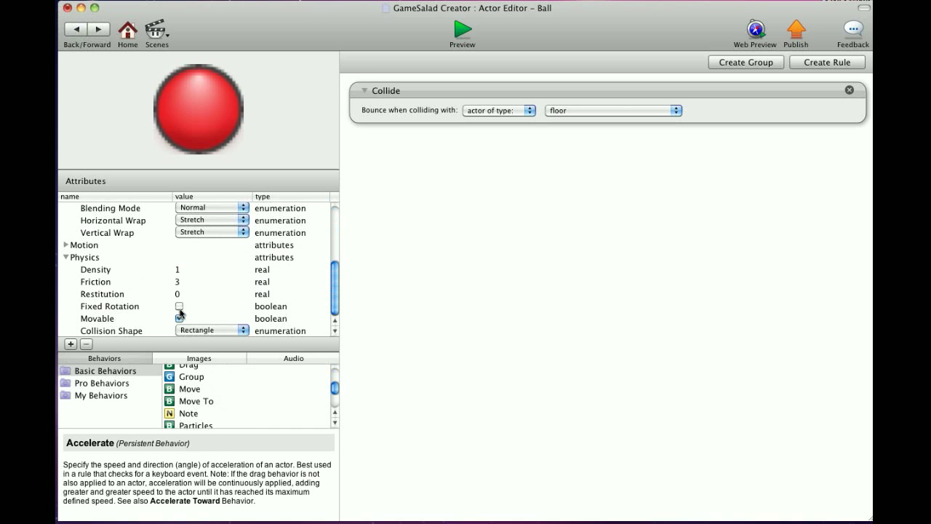
{"action": "left_click", "coordinate": [177, 298]}
{"action": "left_click", "coordinate": [177, 294]}
{"action": "type", "text": "1"}
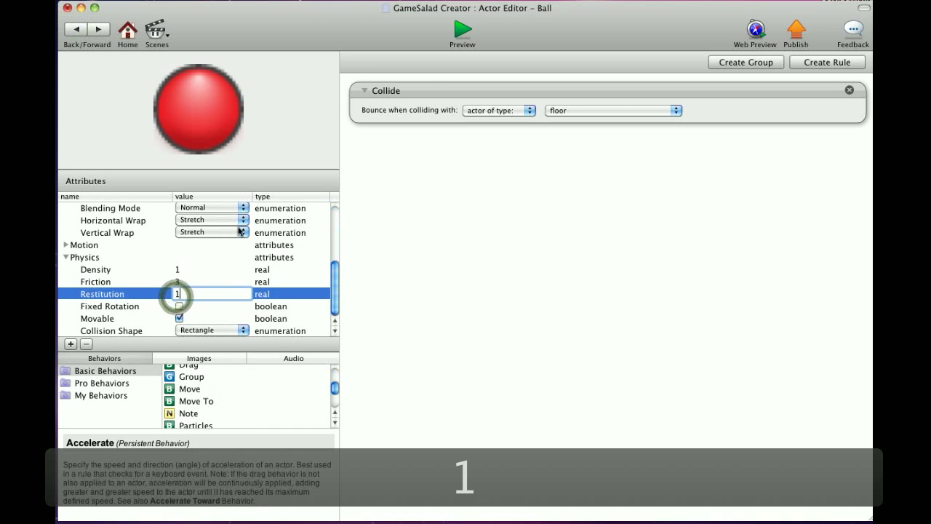
{"action": "left_click", "coordinate": [462, 32]}
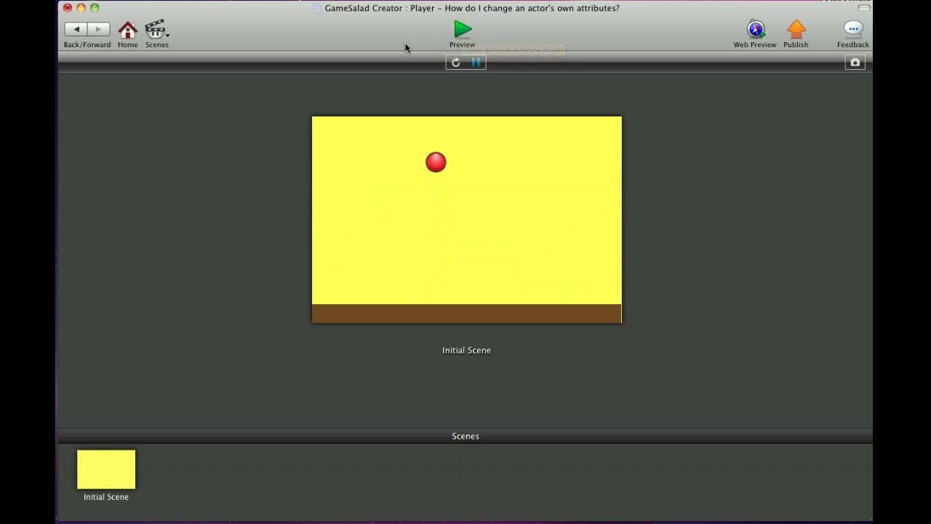
{"action": "left_click", "coordinate": [76, 29]}
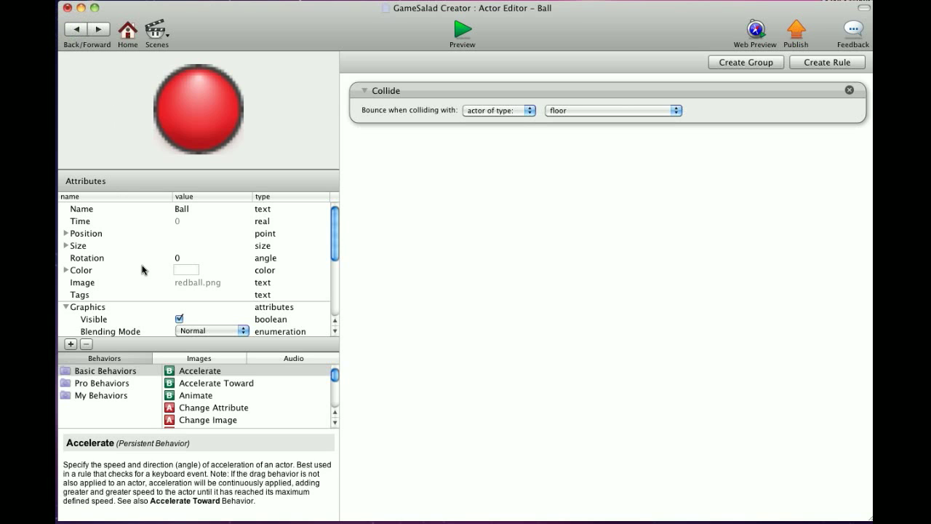
Step: Set the Ball's Restitution to 2, preview the higher bounce, then begin resetting Restitution
{"action": "scroll", "coordinate": [142, 270], "scroll_direction": "down", "scroll_amount": 2}
{"action": "scroll", "coordinate": [142, 270], "scroll_direction": "down", "scroll_amount": 4}
{"action": "double_click", "coordinate": [175, 294]}
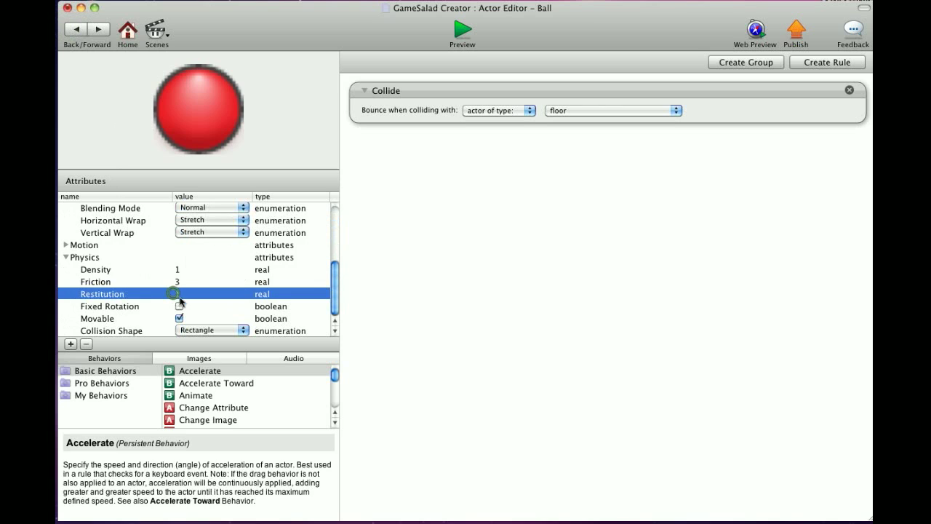
{"action": "type", "text": "2"}
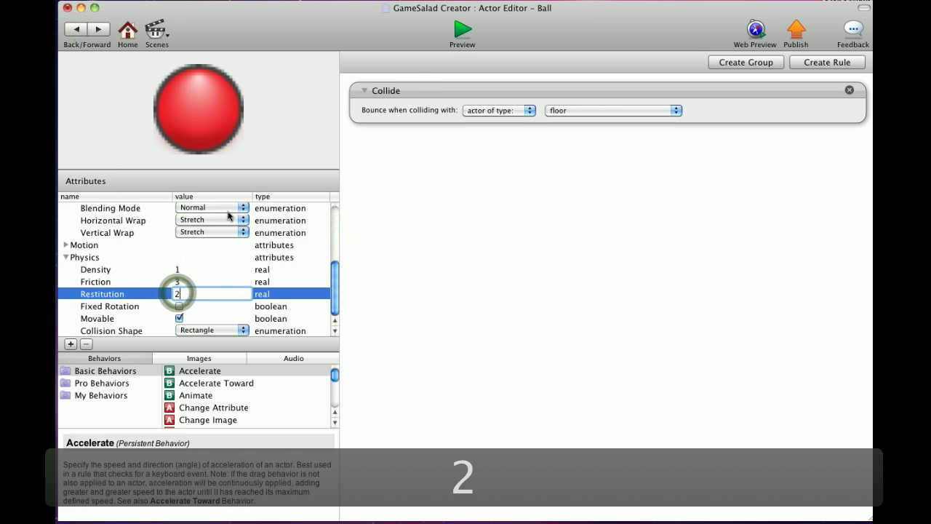
{"action": "left_click", "coordinate": [461, 35]}
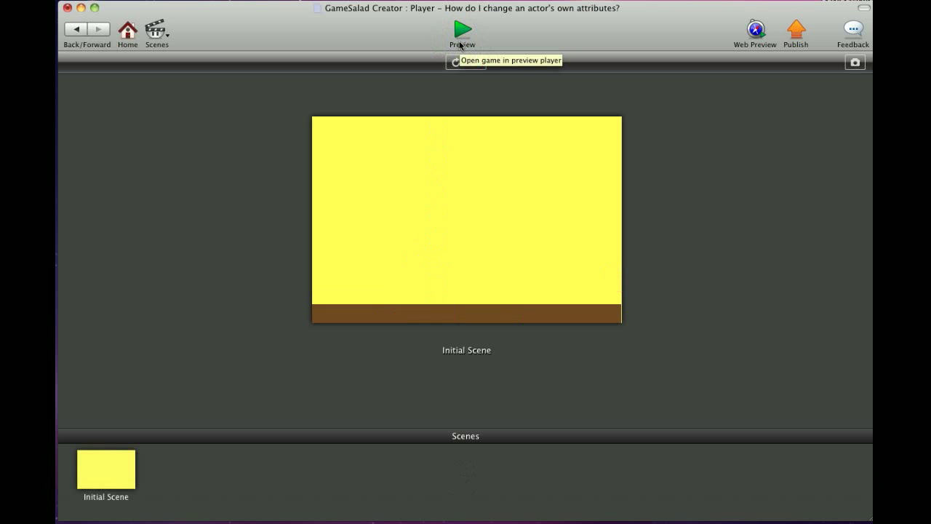
{"action": "left_click", "coordinate": [72, 30]}
{"action": "scroll", "coordinate": [168, 251], "scroll_direction": "down", "scroll_amount": 5}
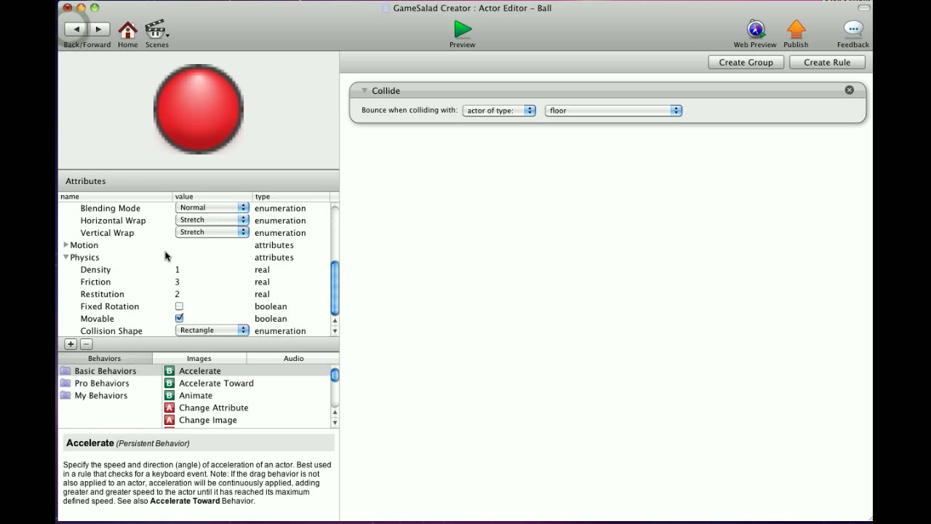
{"action": "double_click", "coordinate": [180, 295]}
Step: Enter Restitution 0, turn on Fixed Rotation, and uncheck the Ball's Movable attribute
{"action": "type", "text": "0"}
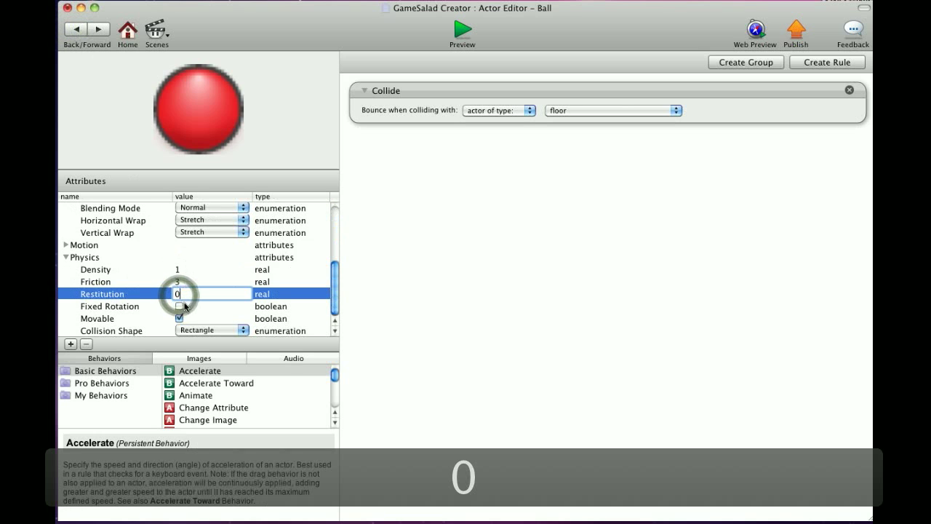
{"action": "left_click", "coordinate": [182, 307]}
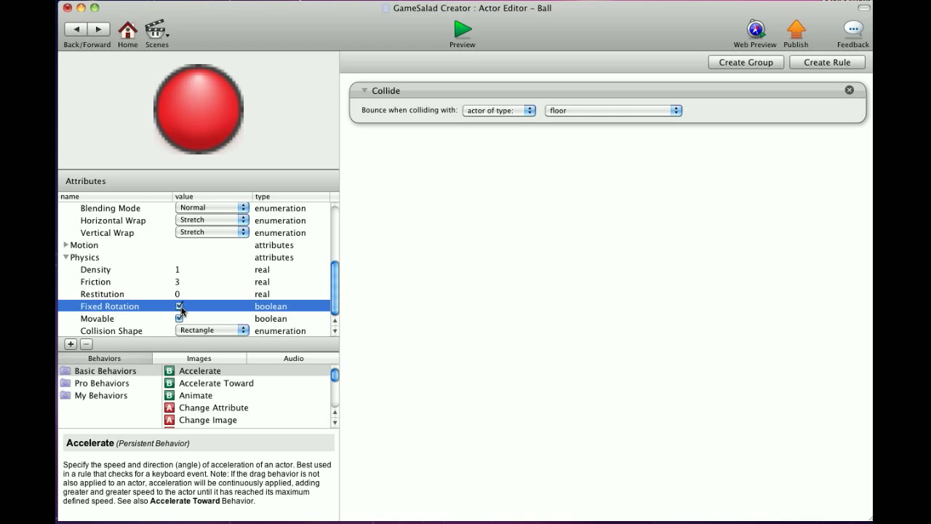
{"action": "left_click", "coordinate": [180, 319]}
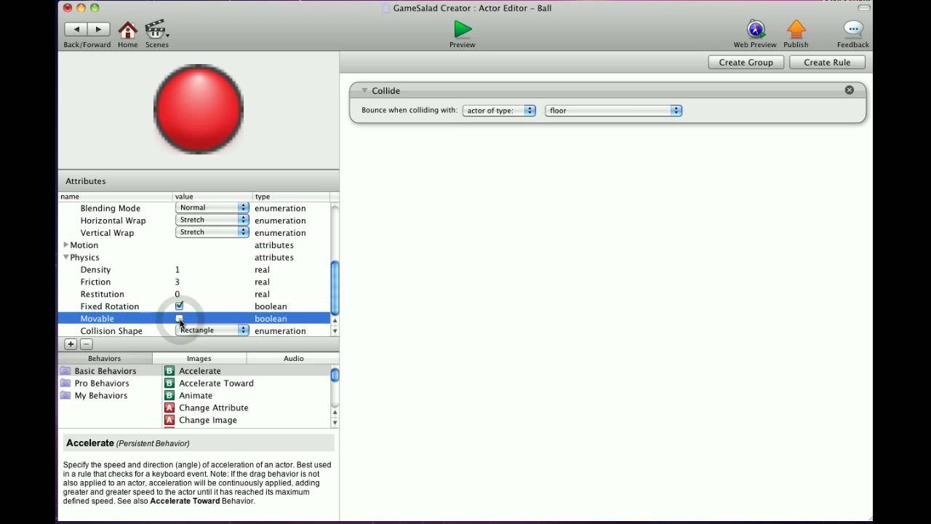
{"action": "left_click", "coordinate": [179, 319]}
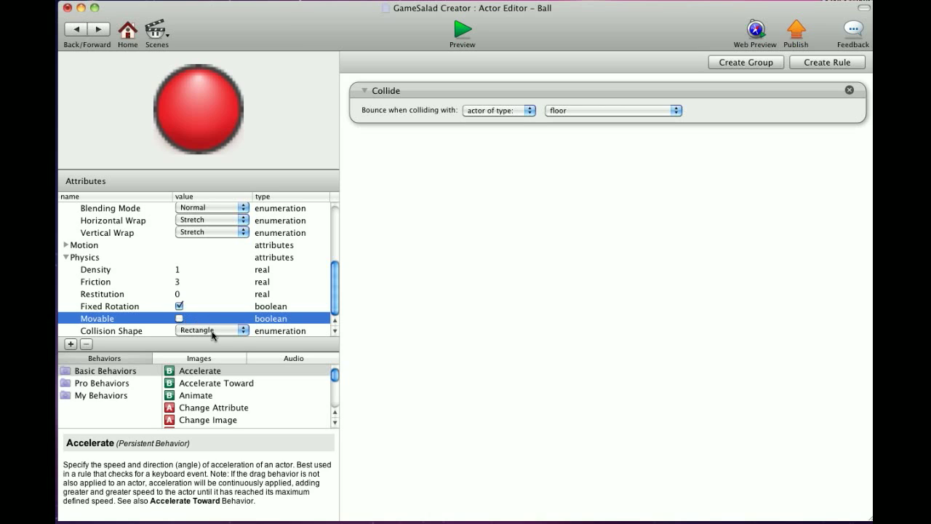
Step: Choose Circle in the Ball's Collision Shape popup, then scroll the attributes to the top
{"action": "left_click", "coordinate": [211, 330]}
{"action": "left_click", "coordinate": [214, 334]}
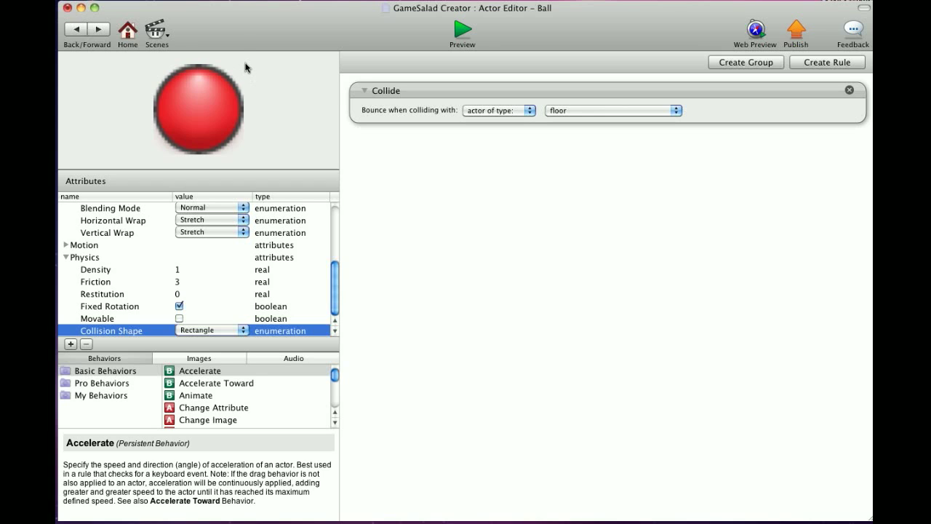
{"action": "left_click", "coordinate": [207, 331]}
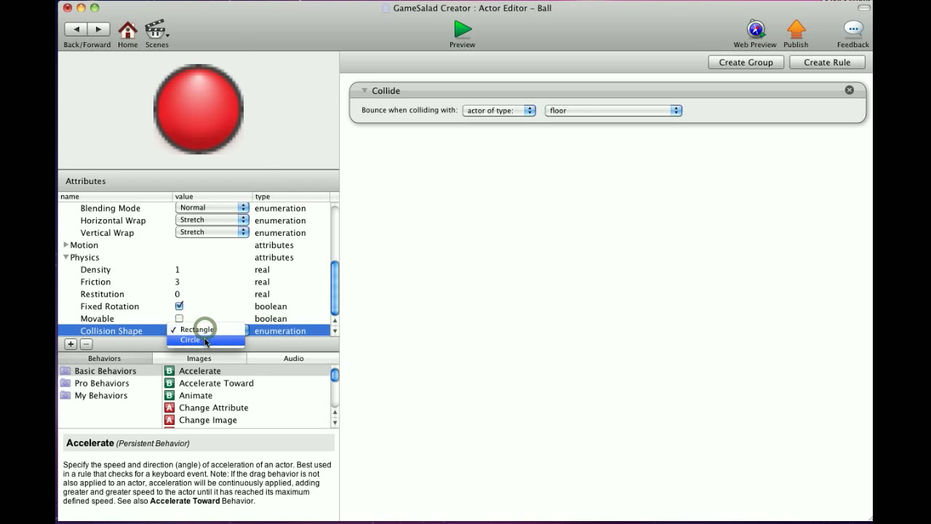
{"action": "left_click", "coordinate": [204, 340]}
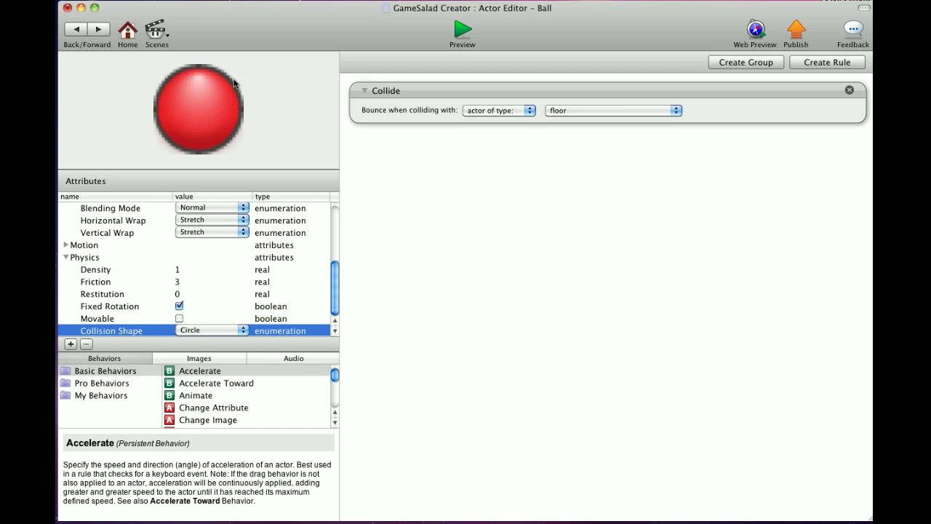
{"action": "scroll", "coordinate": [235, 306], "scroll_direction": "up", "scroll_amount": 5}
{"action": "scroll", "coordinate": [235, 305], "scroll_direction": "down", "scroll_amount": 5}
{"action": "scroll", "coordinate": [235, 305], "scroll_direction": "up", "scroll_amount": 5}
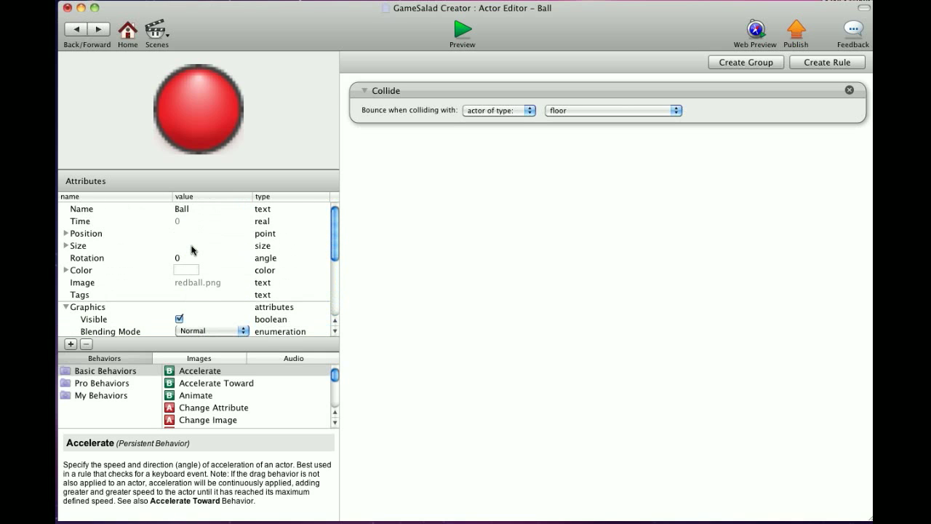